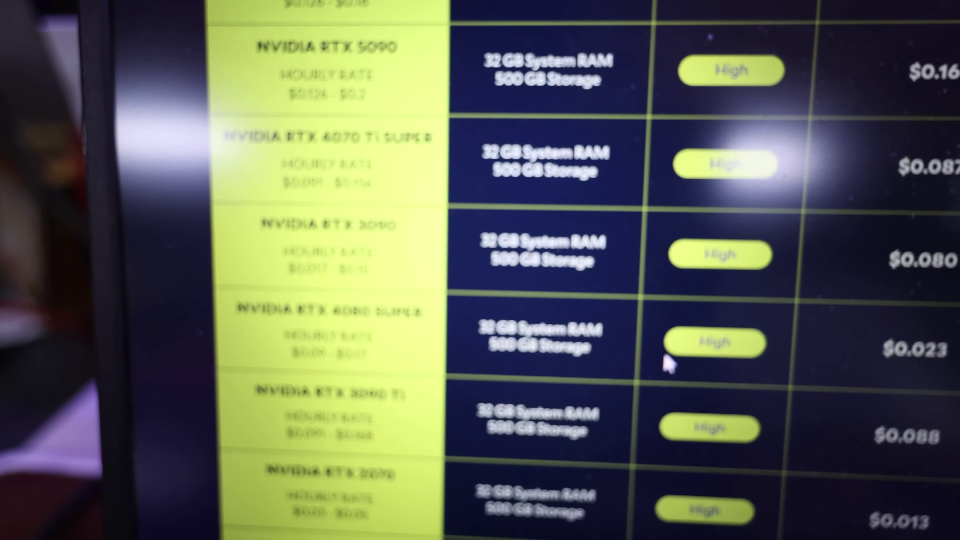
- Examine the hourly rates, demand levels and average earning rates listed for NVIDIA GPUs in Salad's hardware earnings table
{"action": "scroll", "coordinate": [665, 361], "scroll_direction": "down", "scroll_amount": 5}
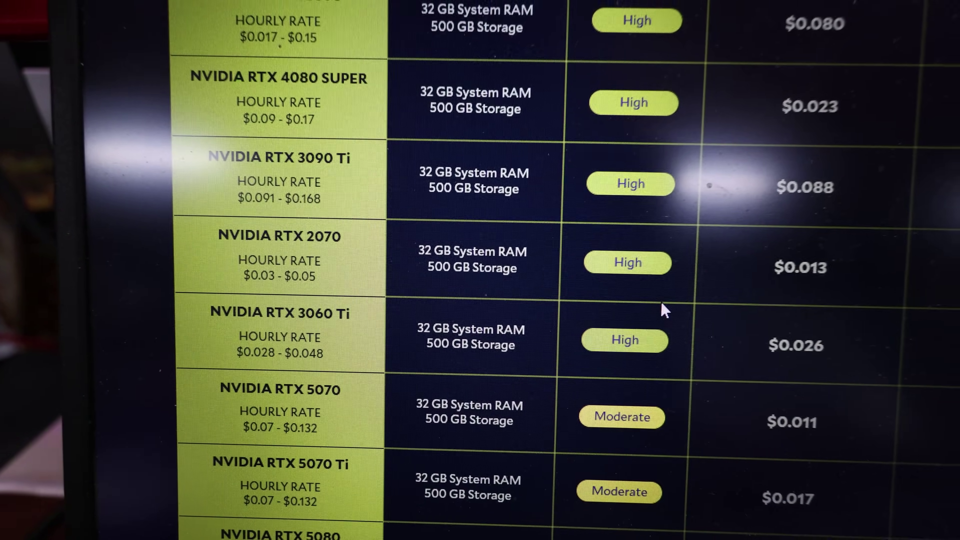
{"action": "scroll", "coordinate": [665, 310], "scroll_direction": "up", "scroll_amount": 5}
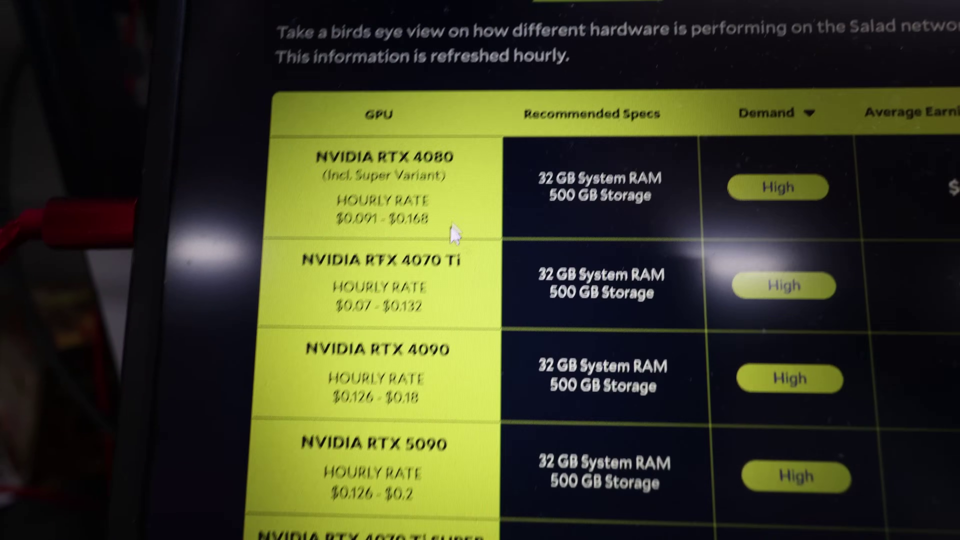
{"action": "scroll", "coordinate": [442, 182], "scroll_direction": "down", "scroll_amount": 5}
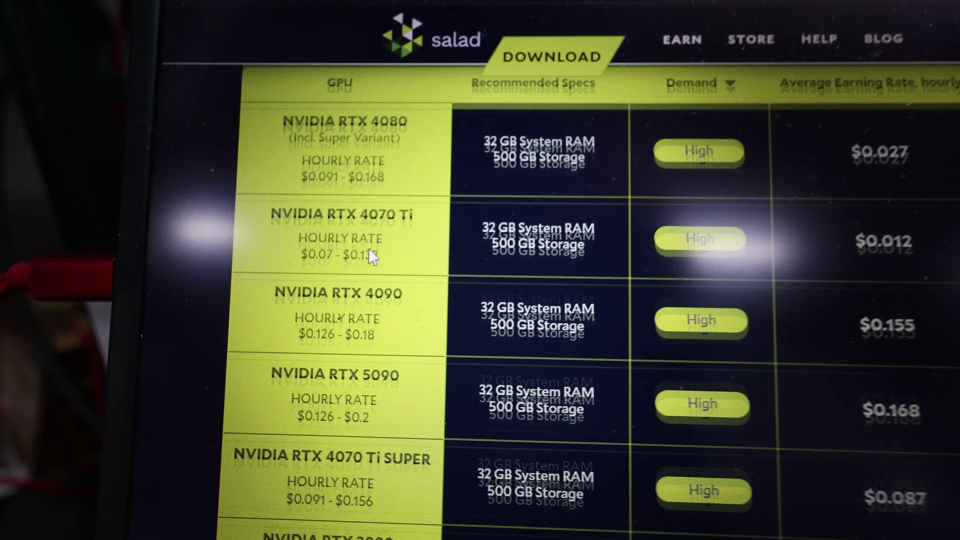
{"action": "scroll", "coordinate": [374, 238], "scroll_direction": "down", "scroll_amount": 2}
{"action": "scroll", "coordinate": [381, 260], "scroll_direction": "up", "scroll_amount": 2}
{"action": "scroll", "coordinate": [381, 259], "scroll_direction": "down", "scroll_amount": 5}
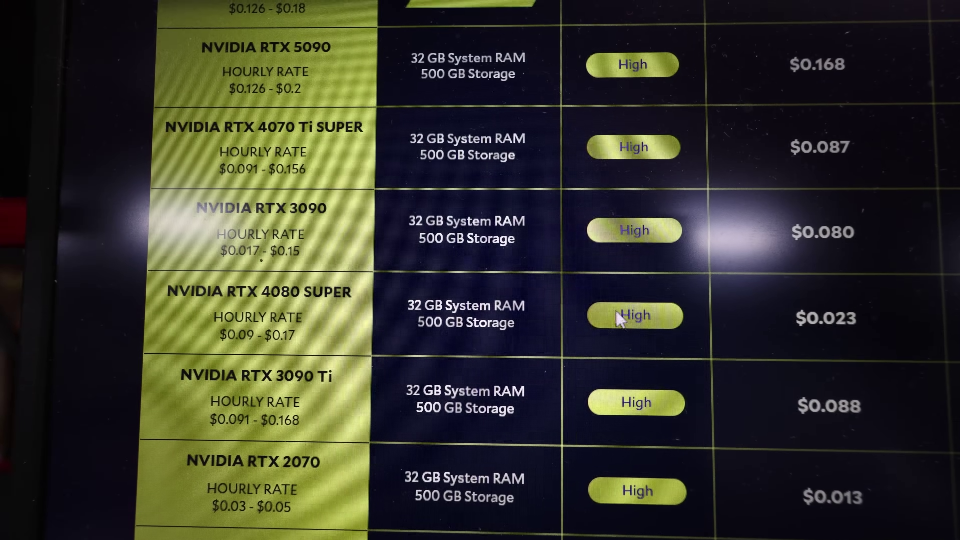
{"action": "scroll", "coordinate": [621, 317], "scroll_direction": "up", "scroll_amount": 2}
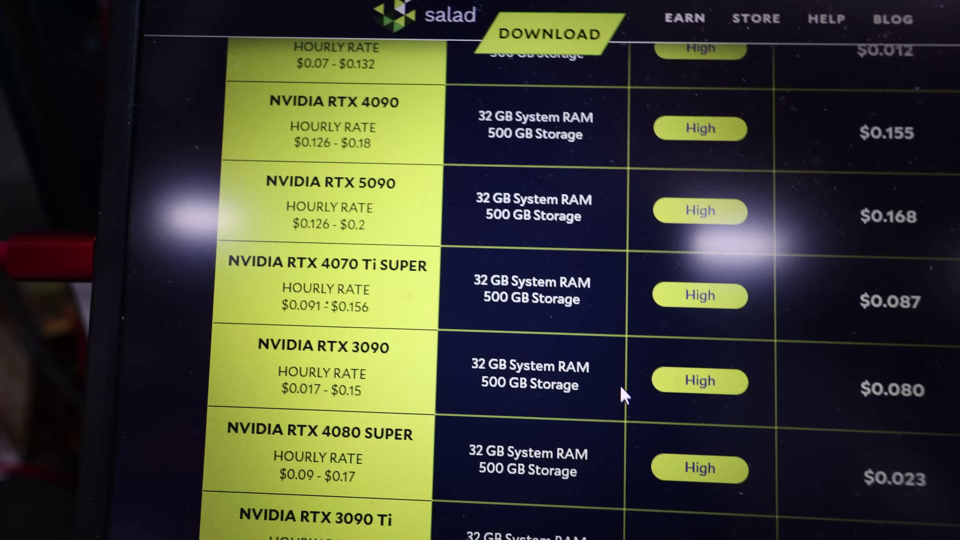
{"action": "scroll", "coordinate": [626, 321], "scroll_direction": "up", "scroll_amount": 2}
{"action": "scroll", "coordinate": [579, 376], "scroll_direction": "up", "scroll_amount": 4}
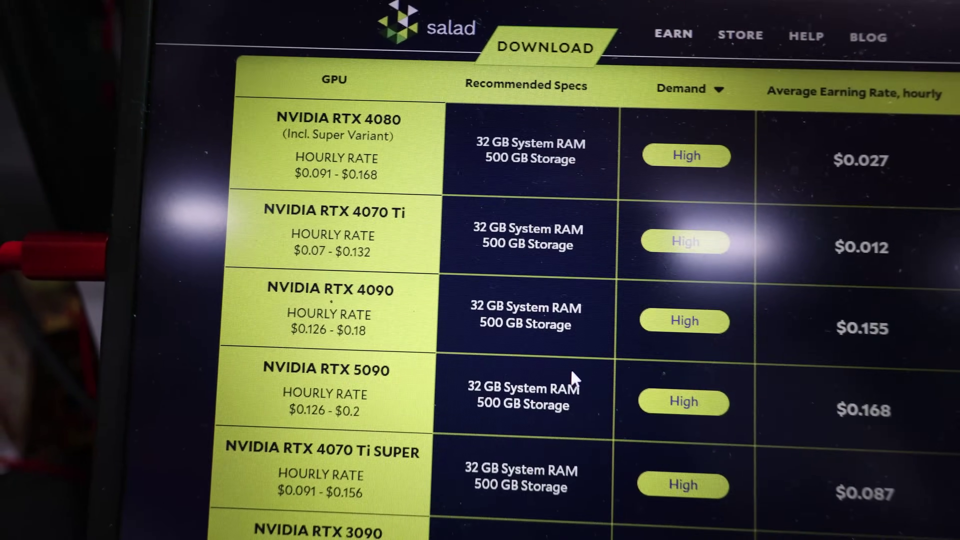
{"action": "scroll", "coordinate": [555, 361], "scroll_direction": "down", "scroll_amount": 4}
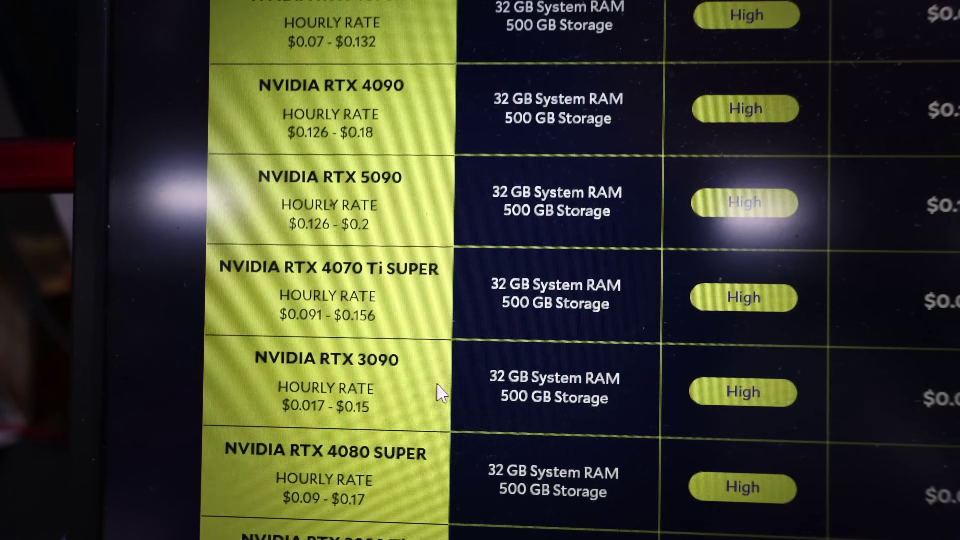
{"action": "scroll", "coordinate": [438, 385], "scroll_direction": "down", "scroll_amount": 2}
{"action": "scroll", "coordinate": [438, 387], "scroll_direction": "up", "scroll_amount": 2}
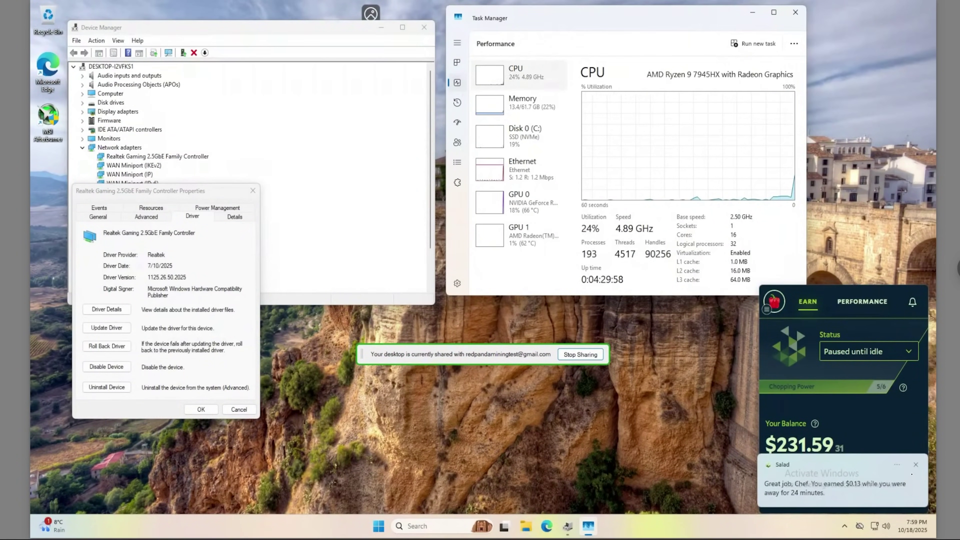
- Set the Salad status to Chop Now on the Ryzen 9 7945HX machine
{"action": "left_click", "coordinate": [850, 370]}
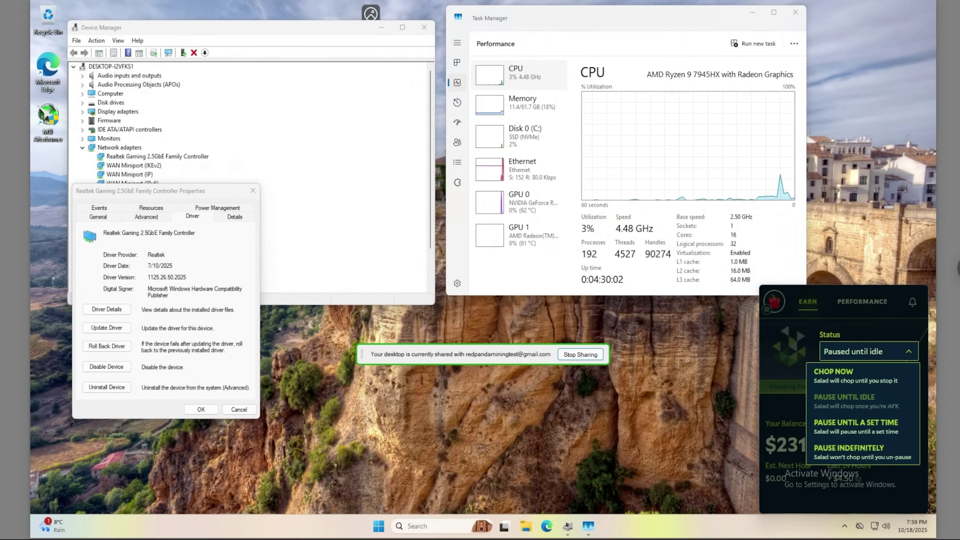
{"action": "left_click", "coordinate": [844, 526]}
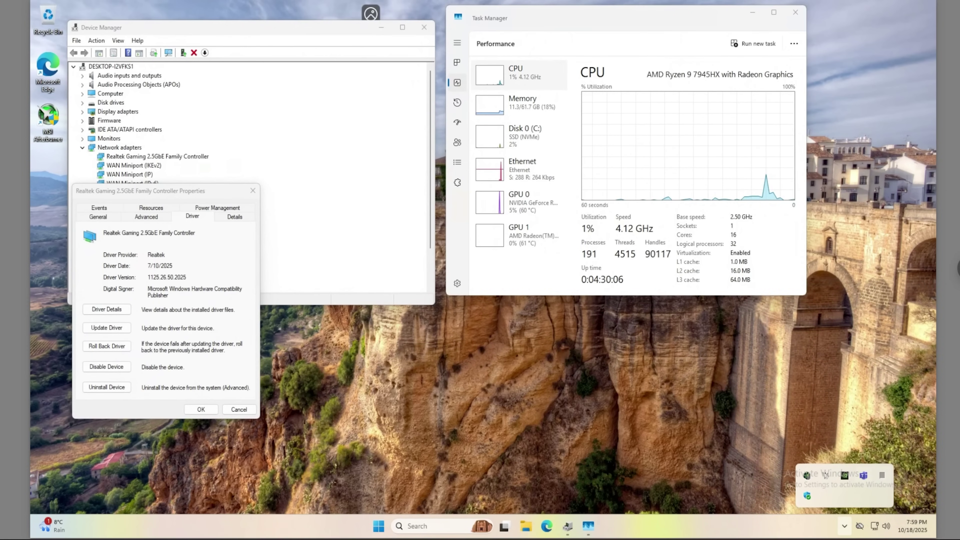
{"action": "left_click", "coordinate": [825, 475]}
{"action": "left_click", "coordinate": [865, 351]}
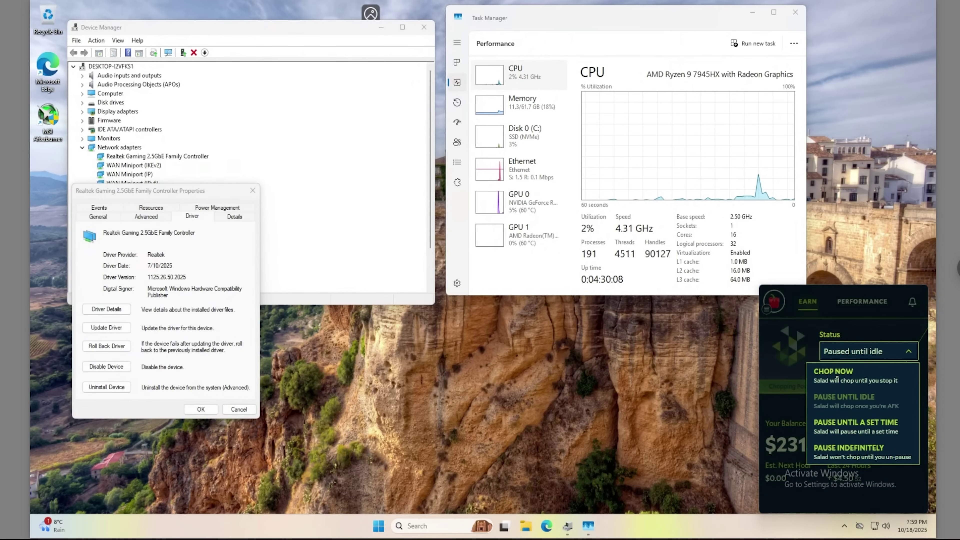
{"action": "left_click", "coordinate": [836, 378]}
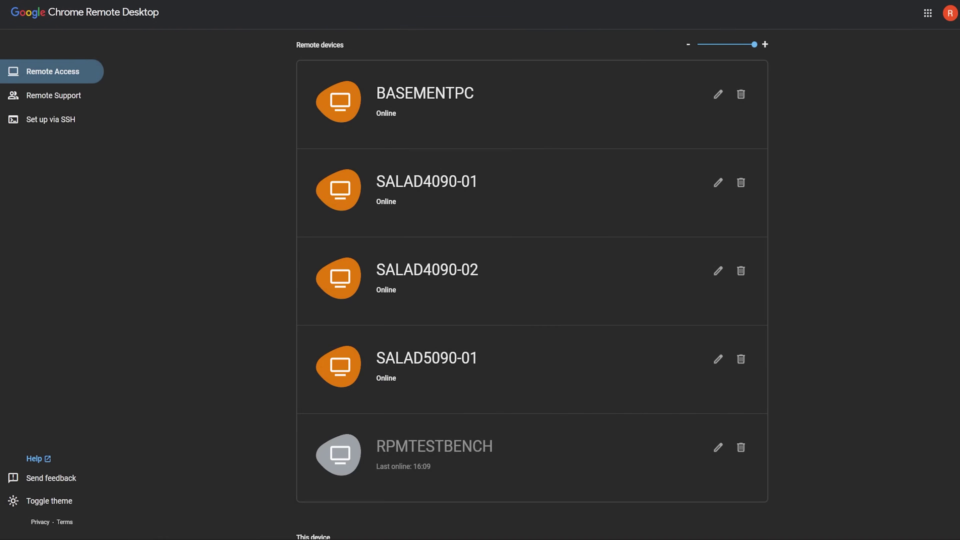
- Open remote sessions for SALAD4090-01 and SALAD4090-02 in separate tabs and bring up the link options for SALAD5090-01
{"action": "right_click", "coordinate": [430, 185]}
{"action": "left_click", "coordinate": [463, 187]}
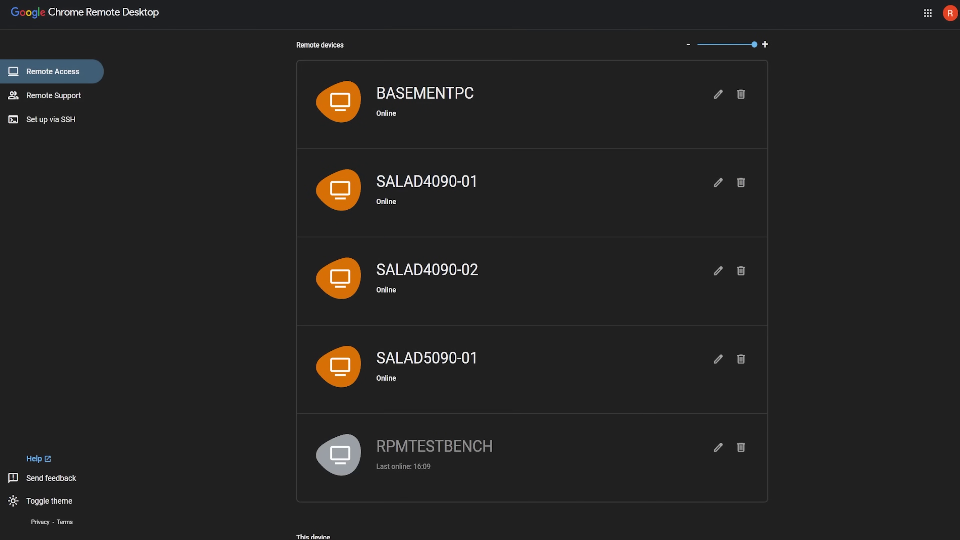
{"action": "right_click", "coordinate": [434, 270]}
{"action": "left_click", "coordinate": [451, 281]}
{"action": "right_click", "coordinate": [438, 360]}
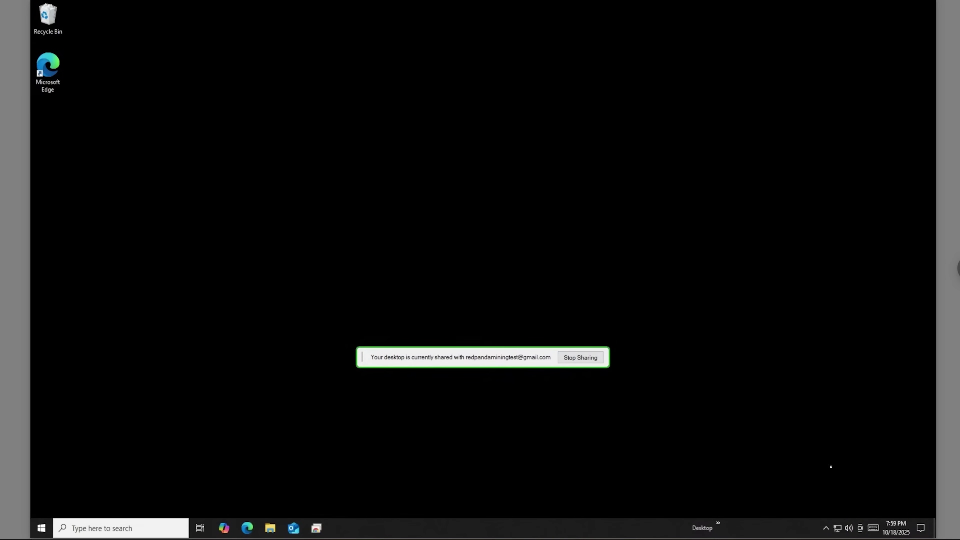
- Bring up the Salad widget on the black-desktop Windows 10 machine and on the Ryzen 9 7945HX machine
{"action": "left_click", "coordinate": [825, 528]}
{"action": "left_click", "coordinate": [816, 507]}
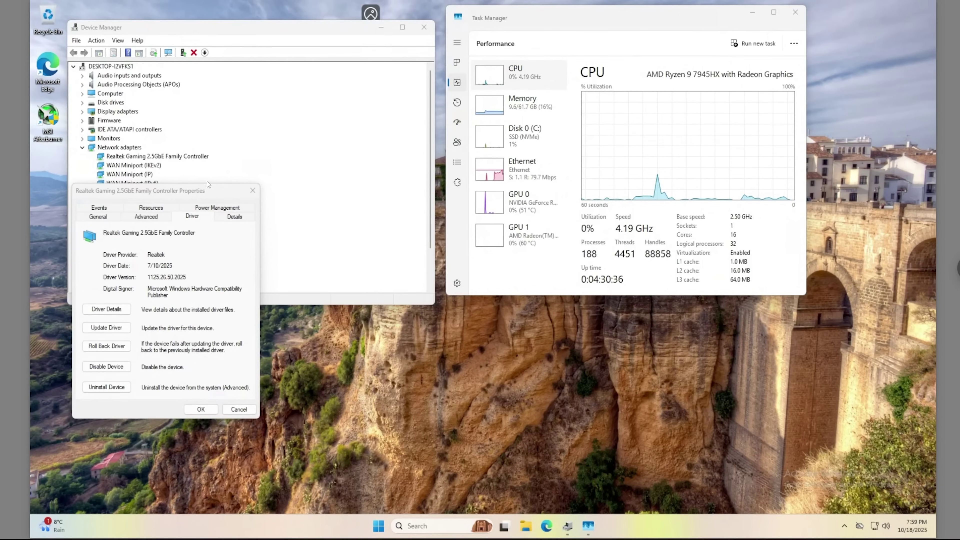
{"action": "left_click", "coordinate": [843, 525]}
{"action": "left_click", "coordinate": [806, 475]}
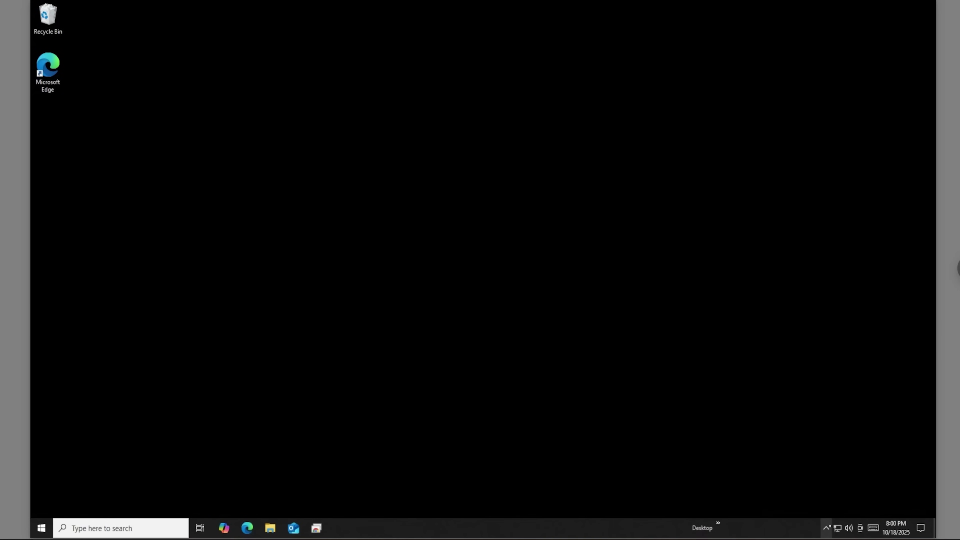
{"action": "left_click", "coordinate": [825, 527]}
{"action": "left_click", "coordinate": [817, 507]}
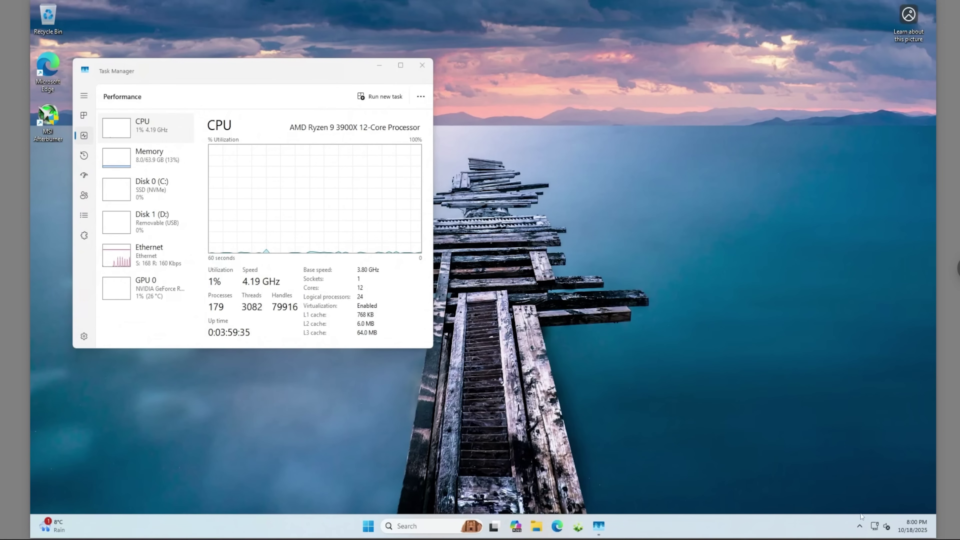
- Switch to the Ryzen 9 3900X machine and set its Salad status to Chop Now
{"action": "left_click", "coordinate": [859, 526]}
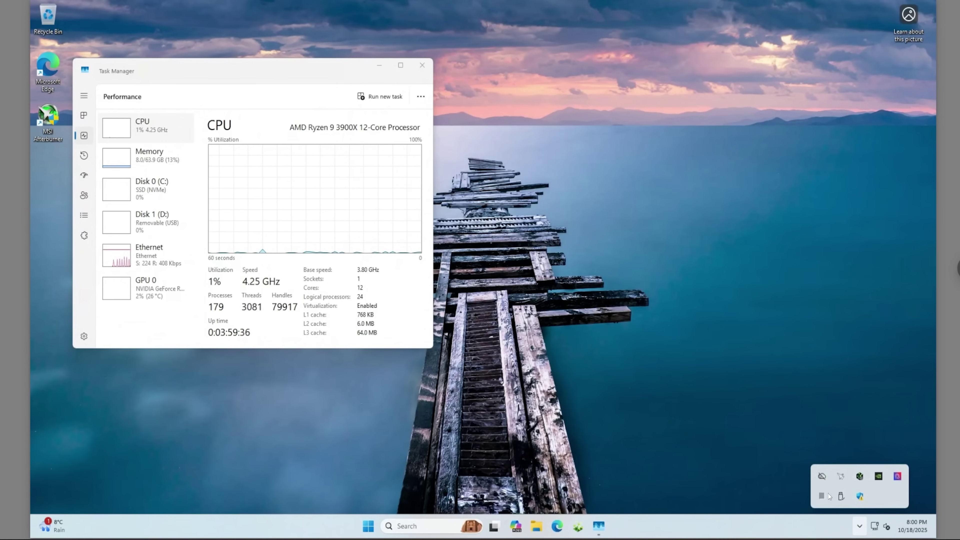
{"action": "left_click", "coordinate": [859, 476]}
{"action": "left_click", "coordinate": [854, 354]}
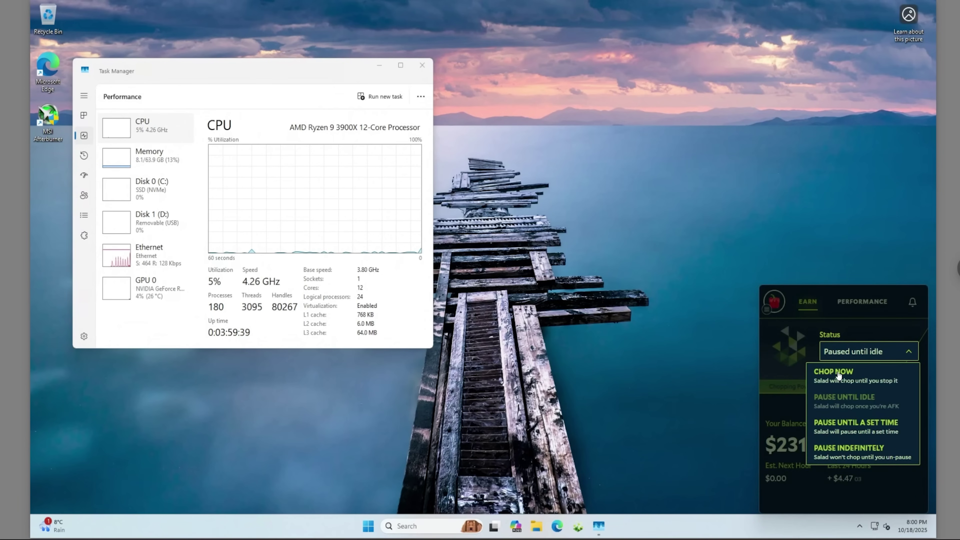
{"action": "left_click", "coordinate": [837, 374]}
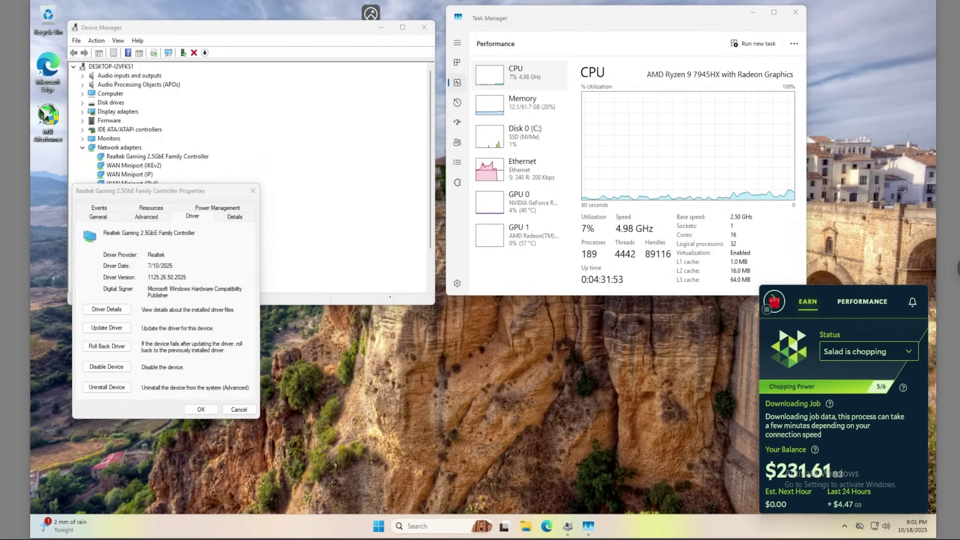
- On the Ryzen 9 7945HX machine, move the Realtek Gaming 2.5GbE properties dialog to just below its adapter entry in Device Manager
{"action": "left_click", "coordinate": [190, 197]}
{"action": "left_click_drag", "start_coordinate": [190, 197], "coordinate": [179, 183]}
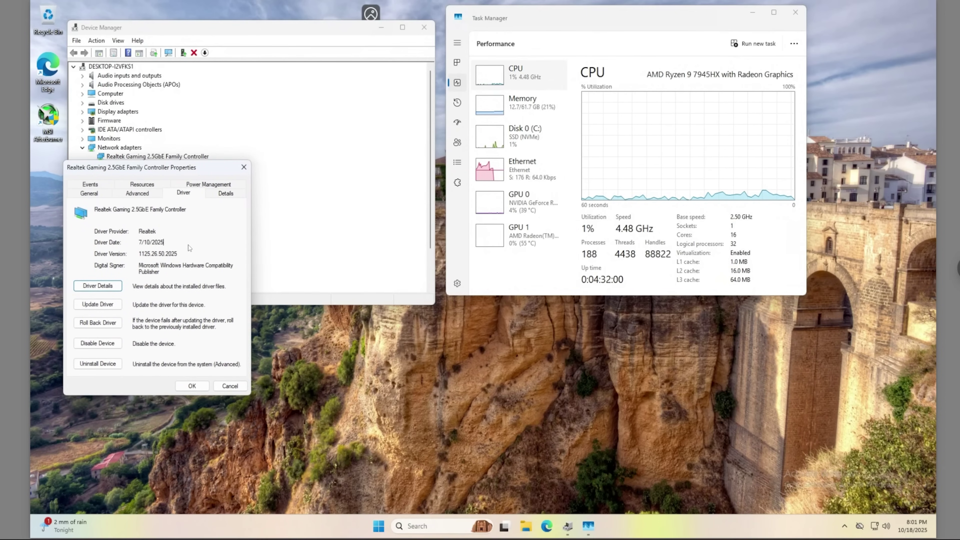
{"action": "left_click_drag", "start_coordinate": [166, 167], "coordinate": [166, 174]}
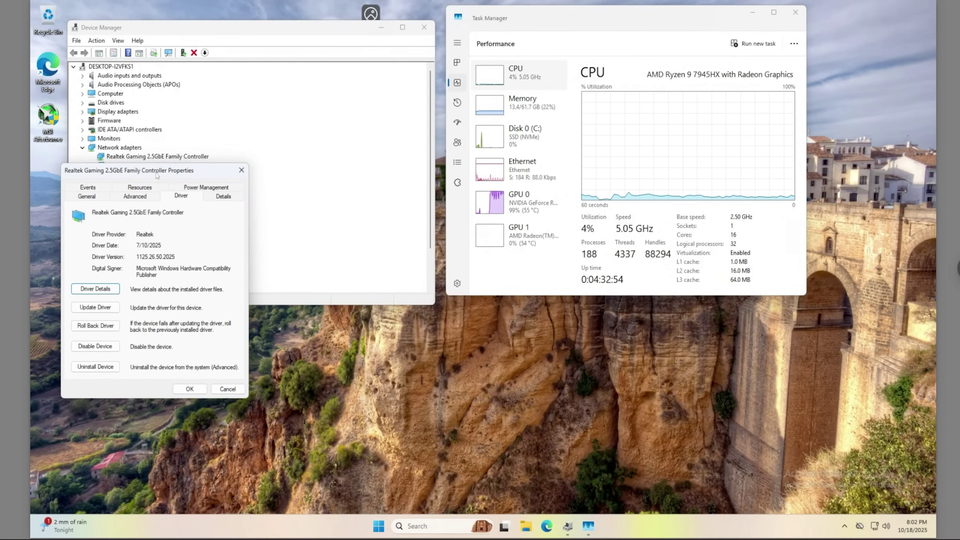
{"action": "left_click_drag", "start_coordinate": [156, 172], "coordinate": [163, 178]}
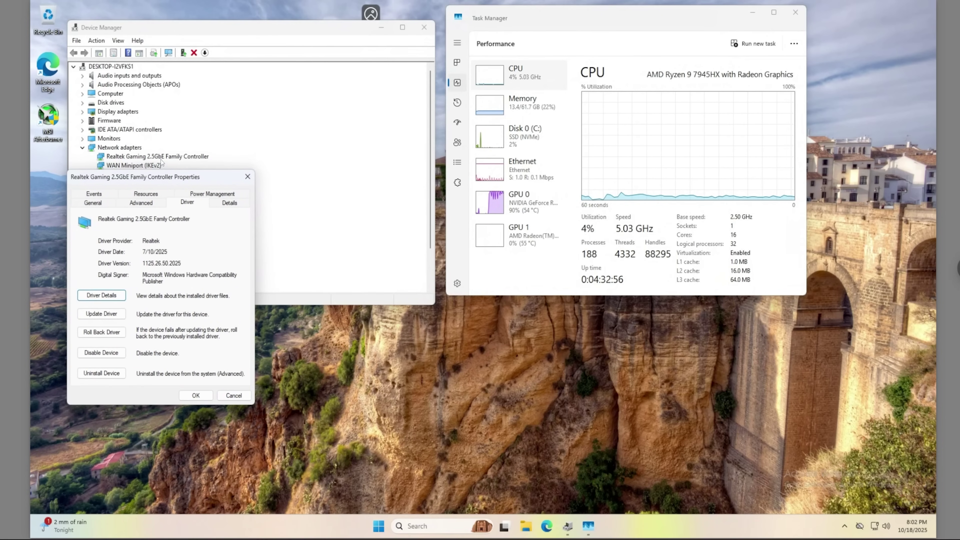
- Highlight the driver date of the Realtek Gaming 2.5GbE Family Controller and clear the selection
{"action": "left_click", "coordinate": [169, 254]}
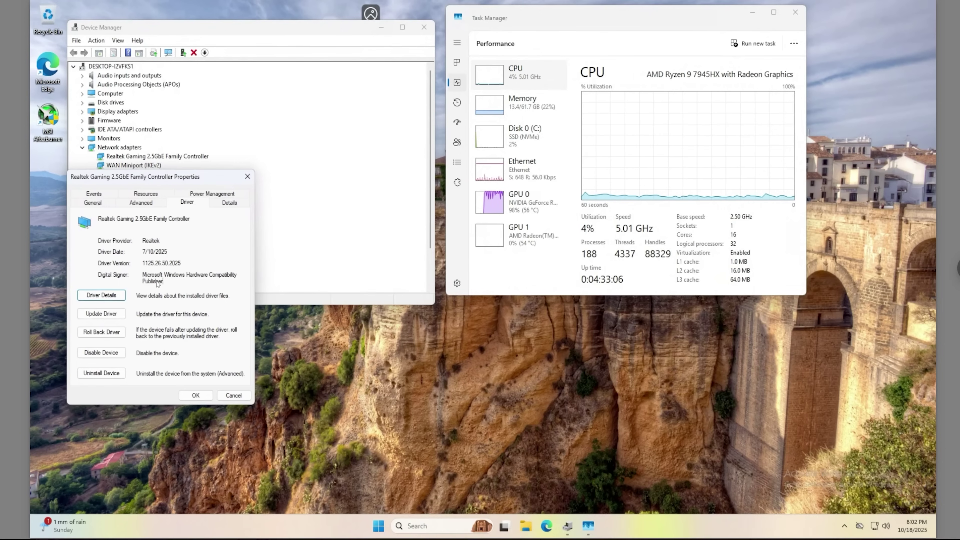
{"action": "left_click_drag", "start_coordinate": [169, 252], "coordinate": [137, 254]}
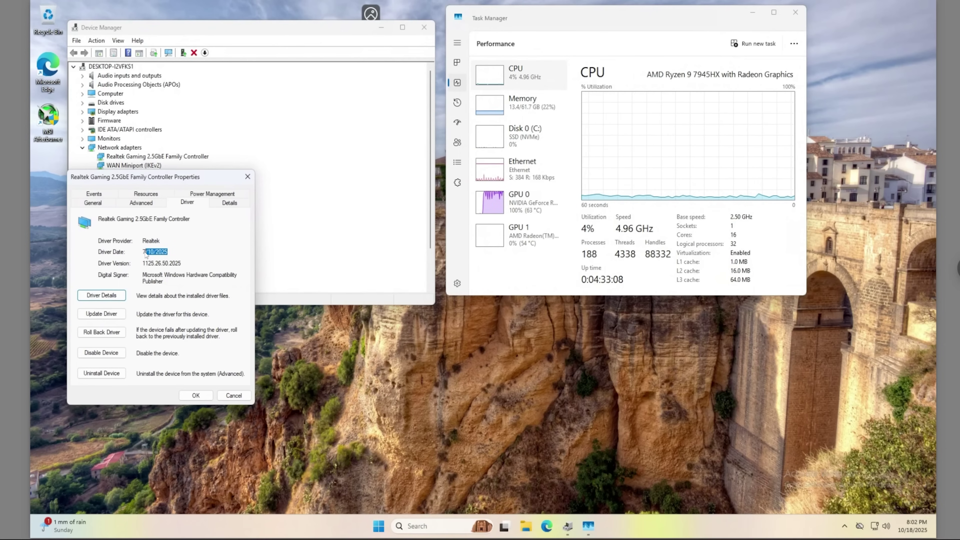
{"action": "left_click", "coordinate": [172, 255]}
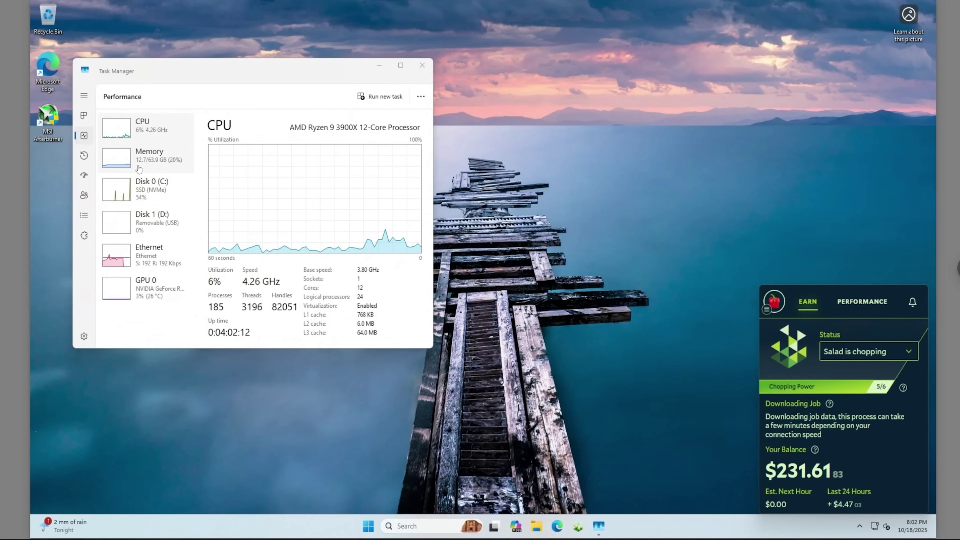
- View GPU 0 performance on the Ryzen 9 3900X machine and open Task Manager's CPU graph on the Windows 10 machine
{"action": "left_click", "coordinate": [160, 295]}
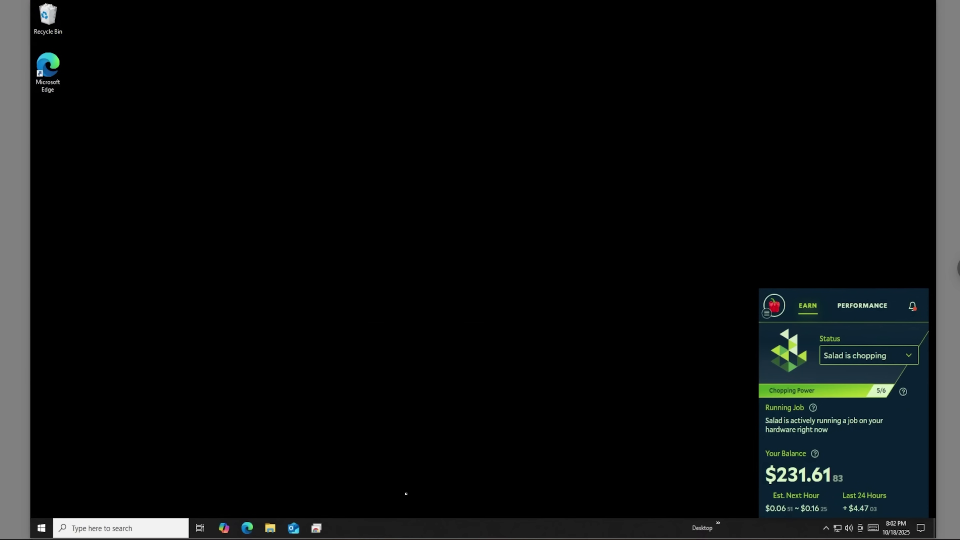
{"action": "right_click", "coordinate": [404, 528]}
{"action": "left_click", "coordinate": [434, 475]}
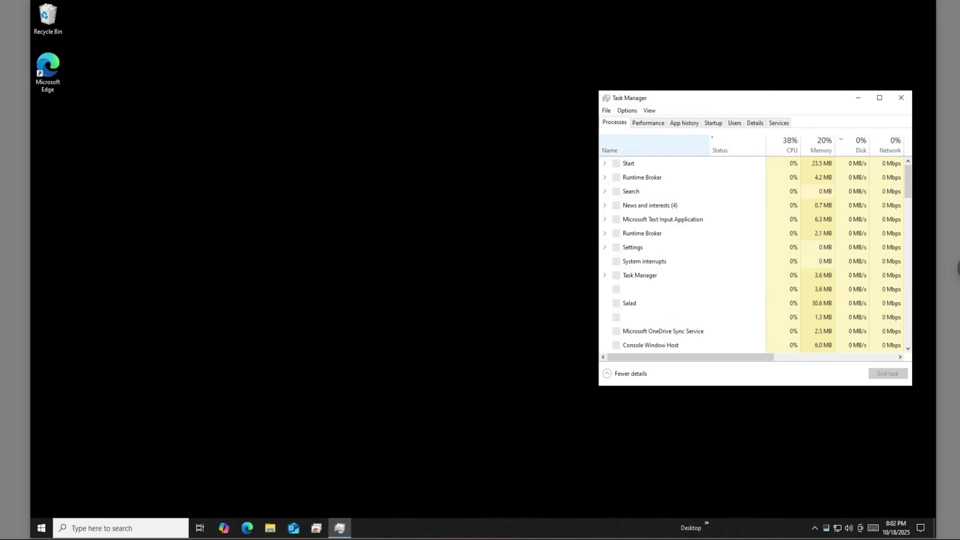
{"action": "left_click", "coordinate": [648, 122]}
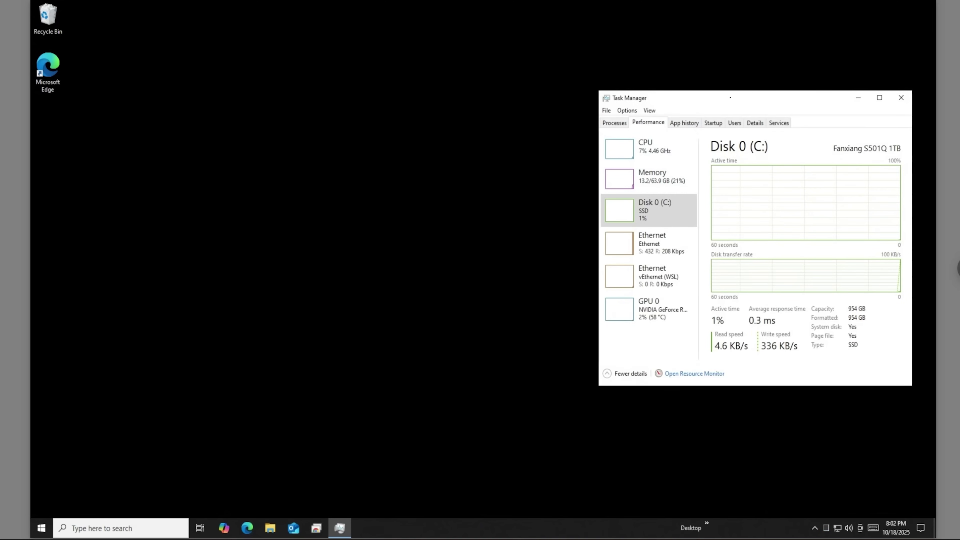
{"action": "left_click", "coordinate": [693, 141]}
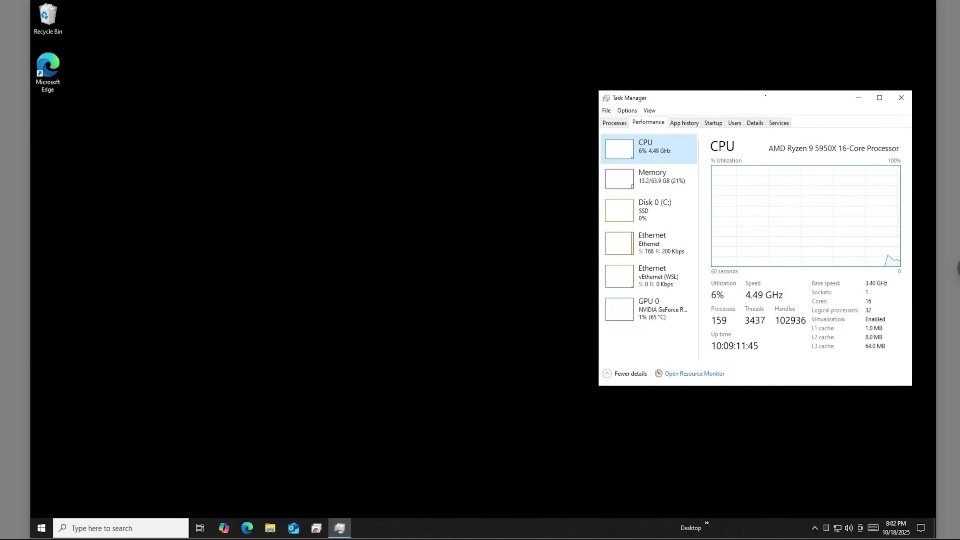
- Move the Task Manager window toward the middle of the desktop and inspect its memory and GPU 0 performance
{"action": "left_click_drag", "start_coordinate": [700, 97], "coordinate": [339, 122]}
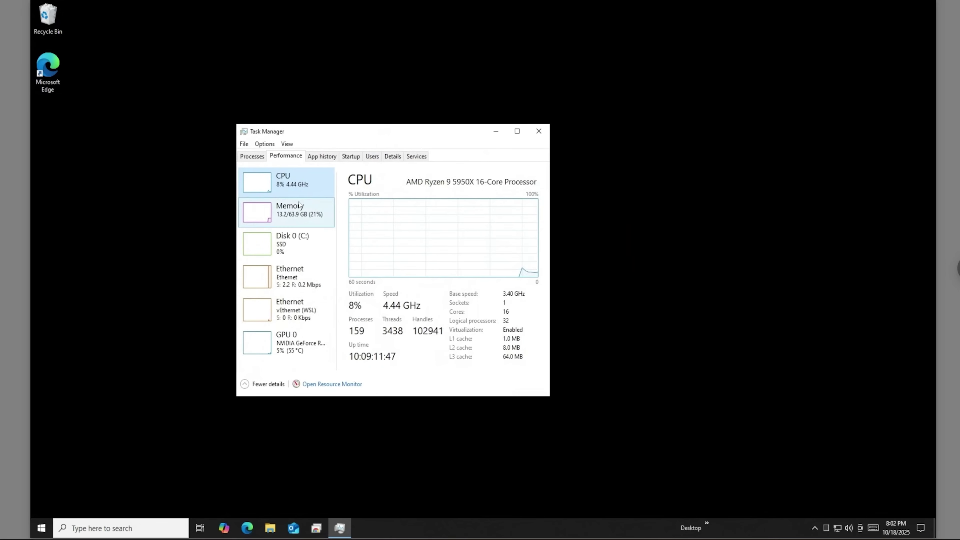
{"action": "left_click", "coordinate": [291, 210]}
{"action": "left_click", "coordinate": [293, 347]}
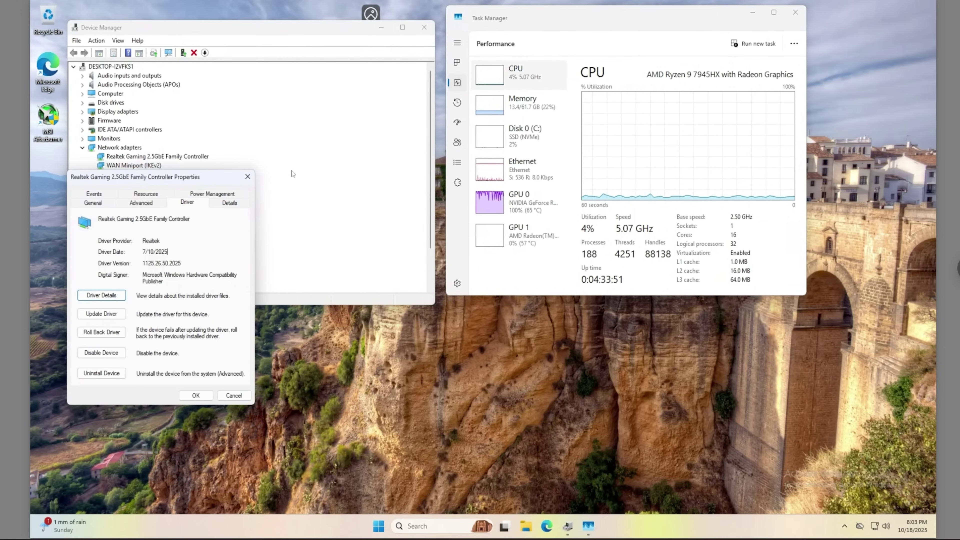
- Check Salad's job status, balance and estimated earnings on the Ryzen 9 7945HX machine, closing and reopening its status display
{"action": "left_click", "coordinate": [844, 526]}
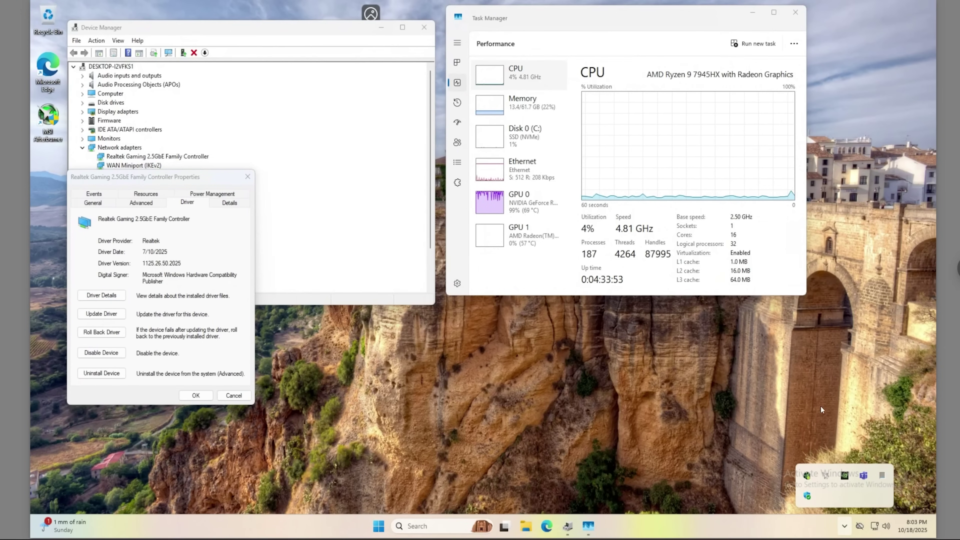
{"action": "left_click", "coordinate": [806, 476]}
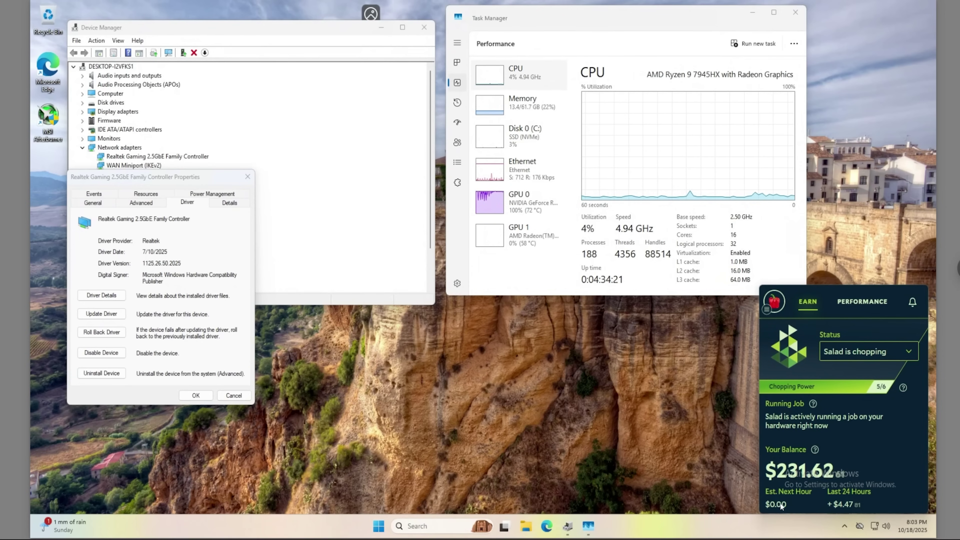
{"action": "left_click", "coordinate": [703, 479]}
{"action": "left_click", "coordinate": [844, 525]}
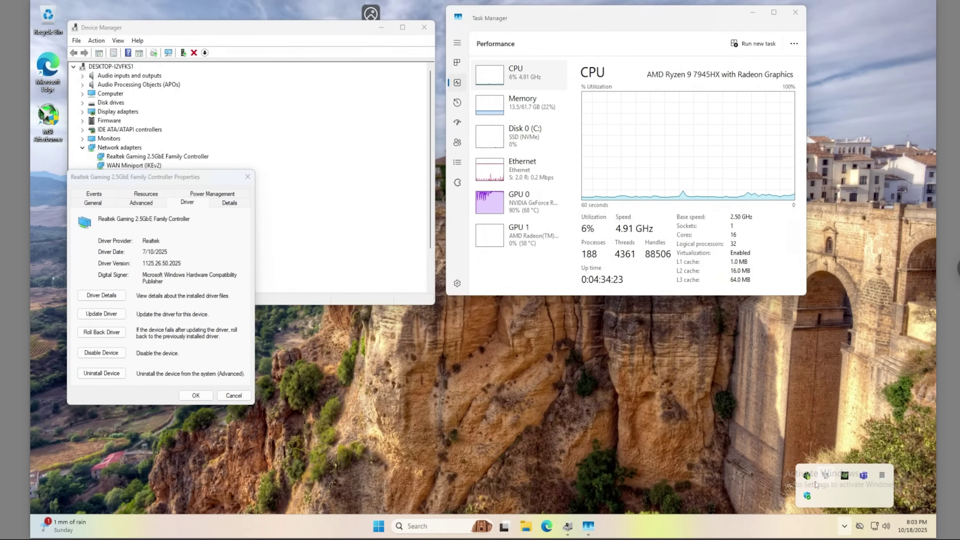
{"action": "left_click", "coordinate": [807, 476]}
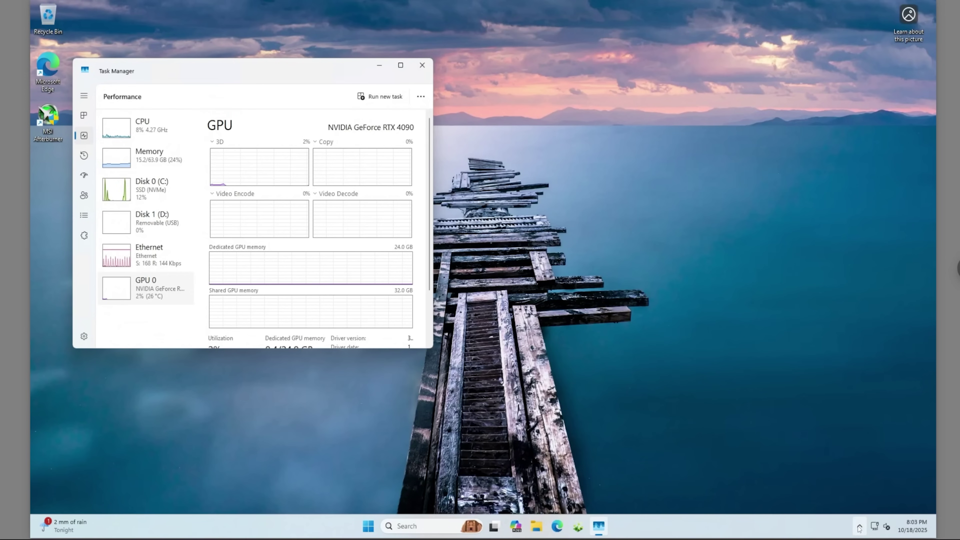
- Check Salad's status on the Windows 11 RTX 4090 machine and review the hourly rates on the Salad Network Monitor page
{"action": "left_click", "coordinate": [859, 525]}
{"action": "left_click", "coordinate": [859, 478]}
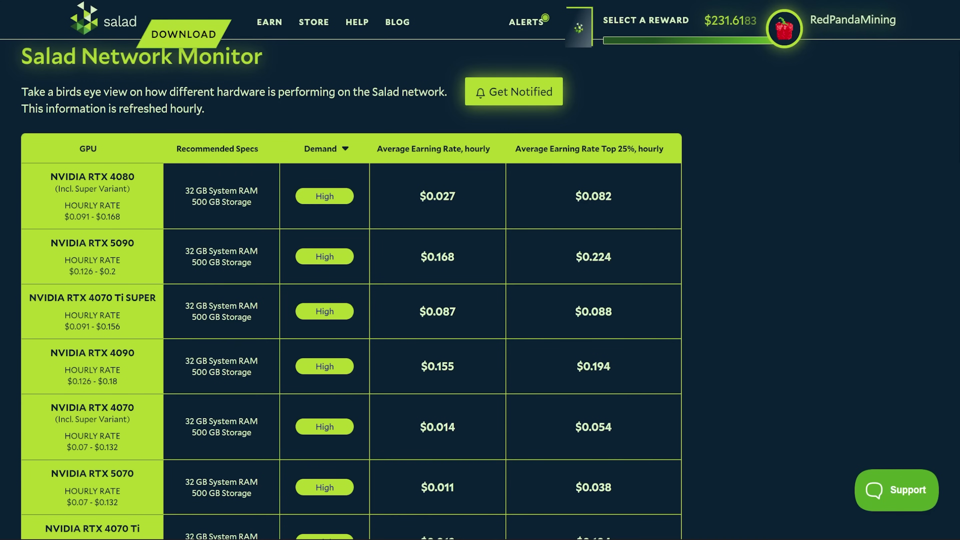
{"action": "scroll", "coordinate": [321, 262], "scroll_direction": "down", "scroll_amount": 4}
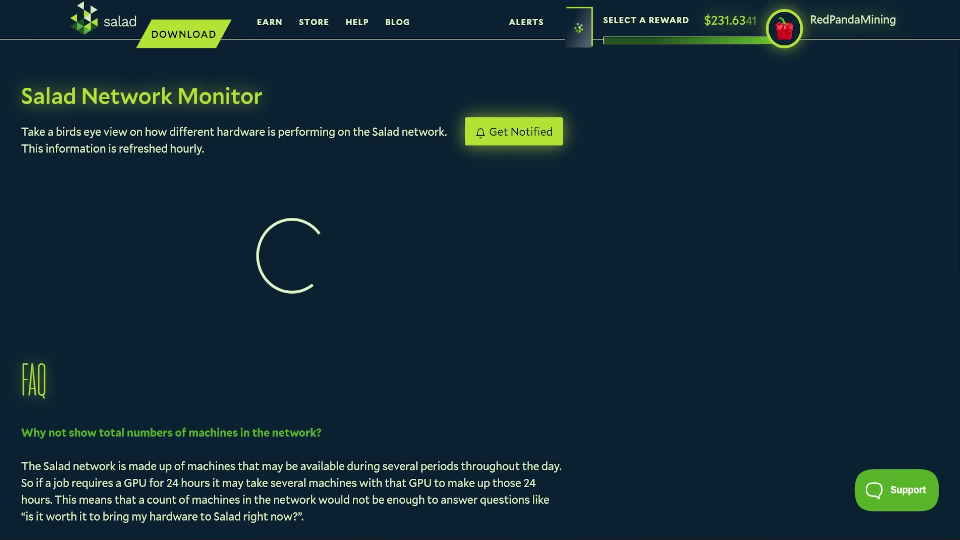
{"action": "scroll", "coordinate": [337, 269], "scroll_direction": "down", "scroll_amount": 3}
{"action": "scroll", "coordinate": [337, 265], "scroll_direction": "down", "scroll_amount": 1}
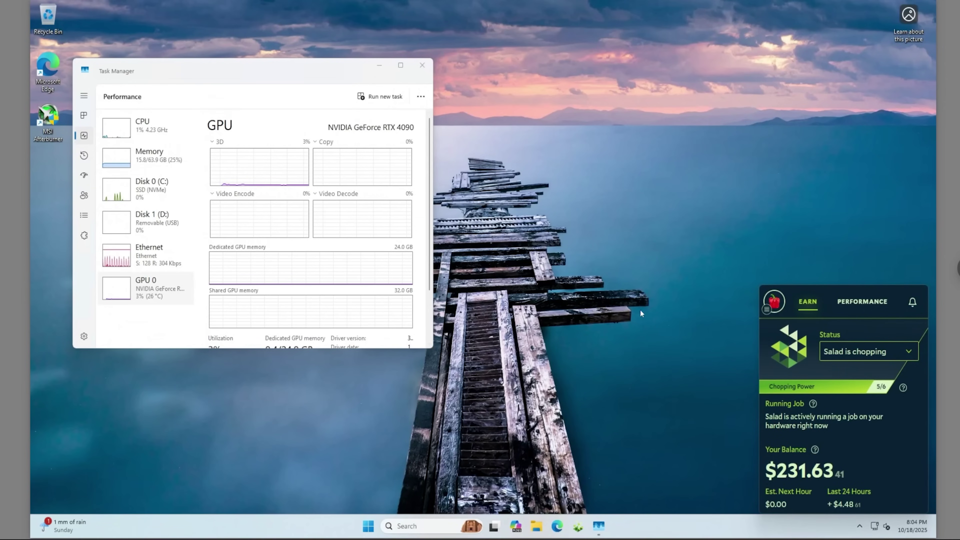
- Recheck Salad's status on the Windows 11 RTX 4090 machine and open it on the Windows 10 RTX 4090 machine
{"action": "left_click", "coordinate": [859, 526]}
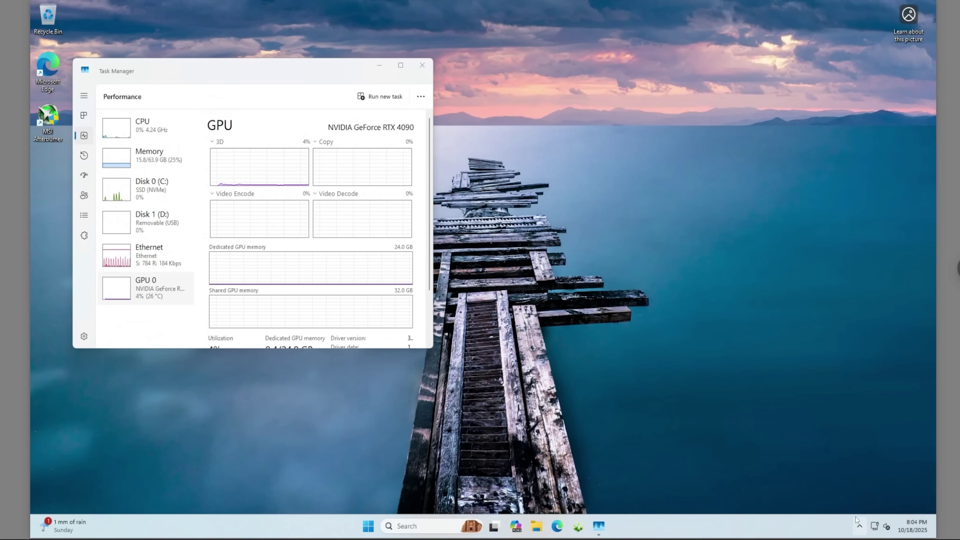
{"action": "left_click", "coordinate": [860, 475]}
{"action": "left_click", "coordinate": [859, 526]}
{"action": "left_click", "coordinate": [858, 476]}
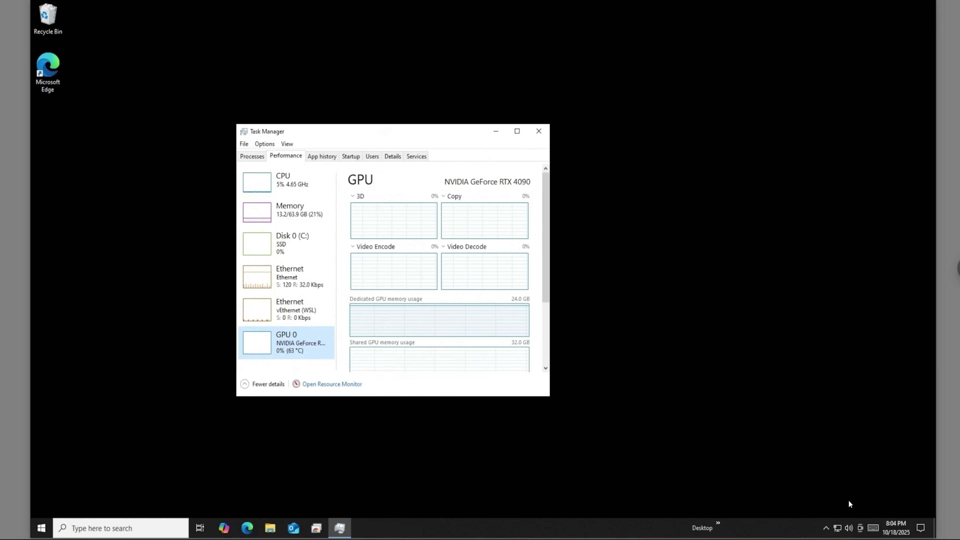
{"action": "left_click", "coordinate": [826, 528]}
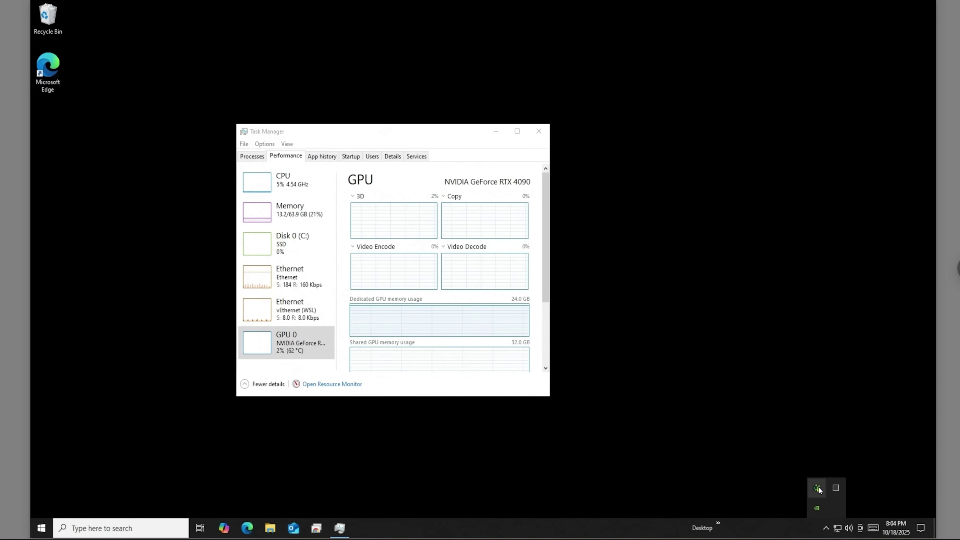
{"action": "left_click", "coordinate": [816, 488]}
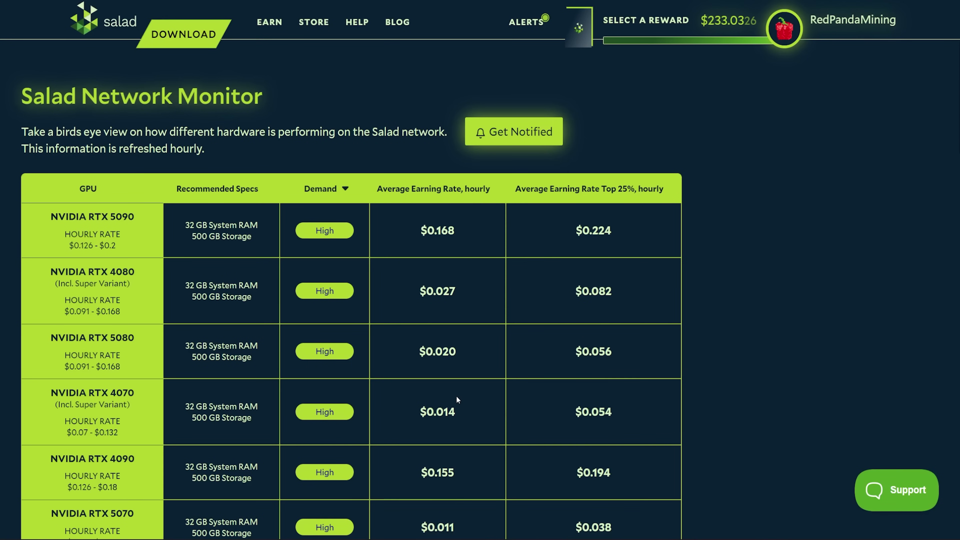
- Sort the Salad Network Monitor table by average earning rate for the top 25%, hourly
{"action": "scroll", "coordinate": [456, 396], "scroll_direction": "down", "scroll_amount": 3}
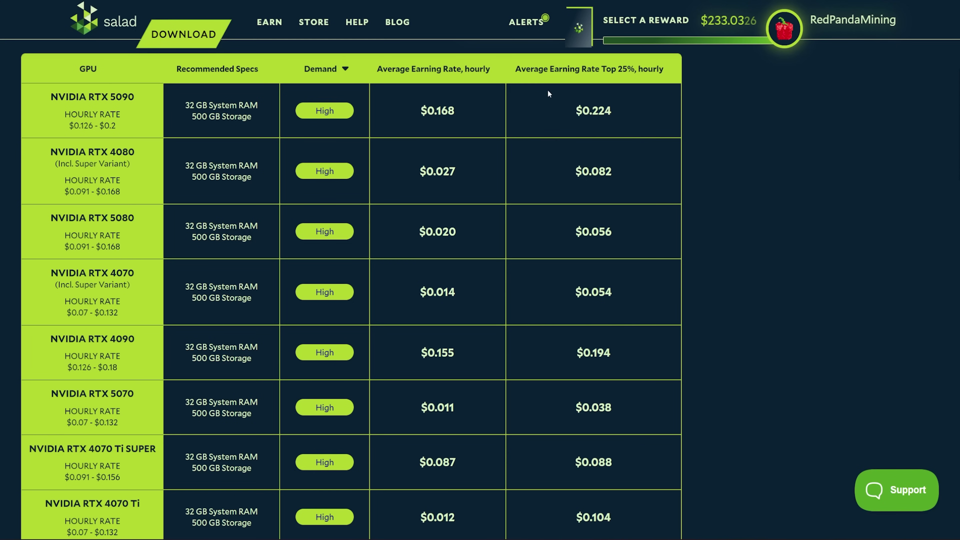
{"action": "left_click", "coordinate": [629, 74]}
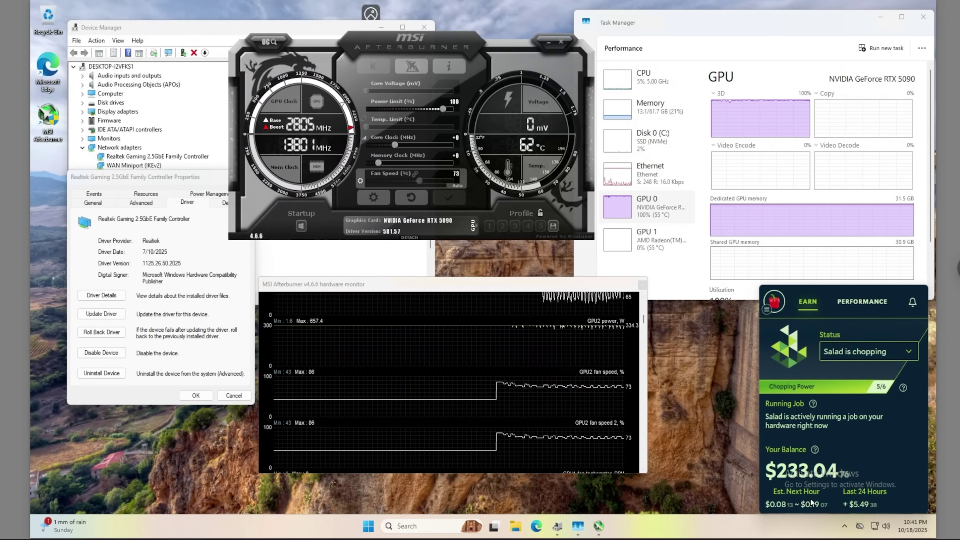
- On the RTX 5090 machine, inspect MSI Afterburner's GPU2 power graph and custom fan speed curve
{"action": "mouse_move", "coordinate": [620, 327]}
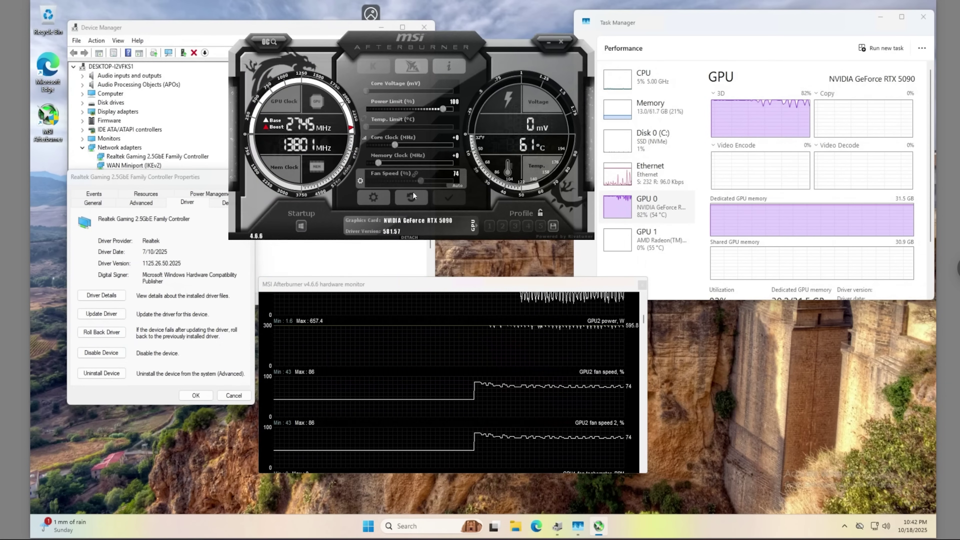
{"action": "left_click", "coordinate": [374, 198]}
{"action": "left_click", "coordinate": [274, 63]}
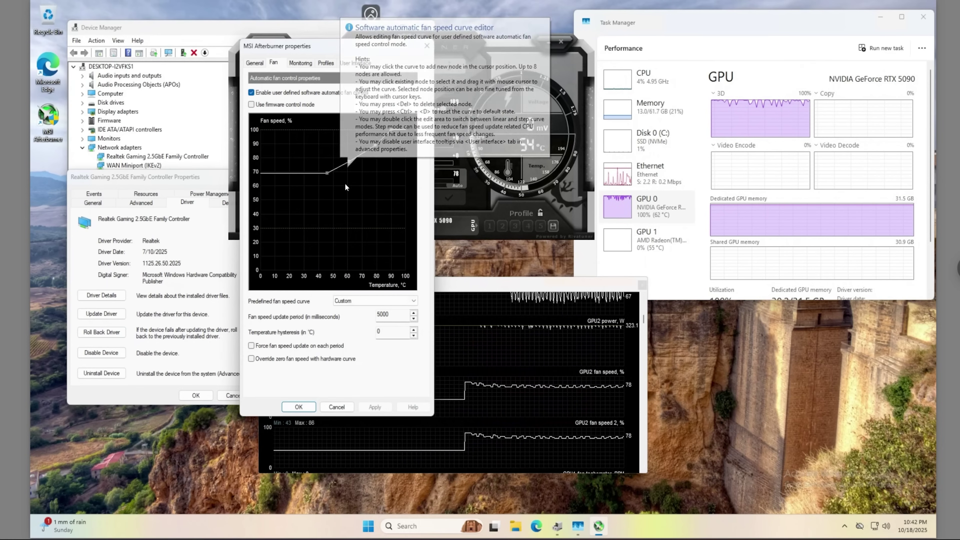
{"action": "left_click", "coordinate": [298, 407]}
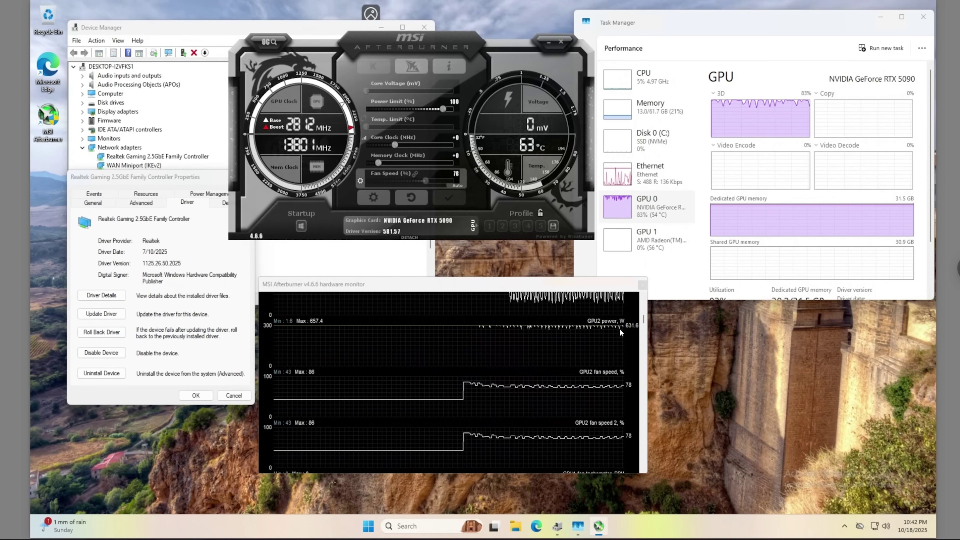
{"action": "mouse_move", "coordinate": [620, 326]}
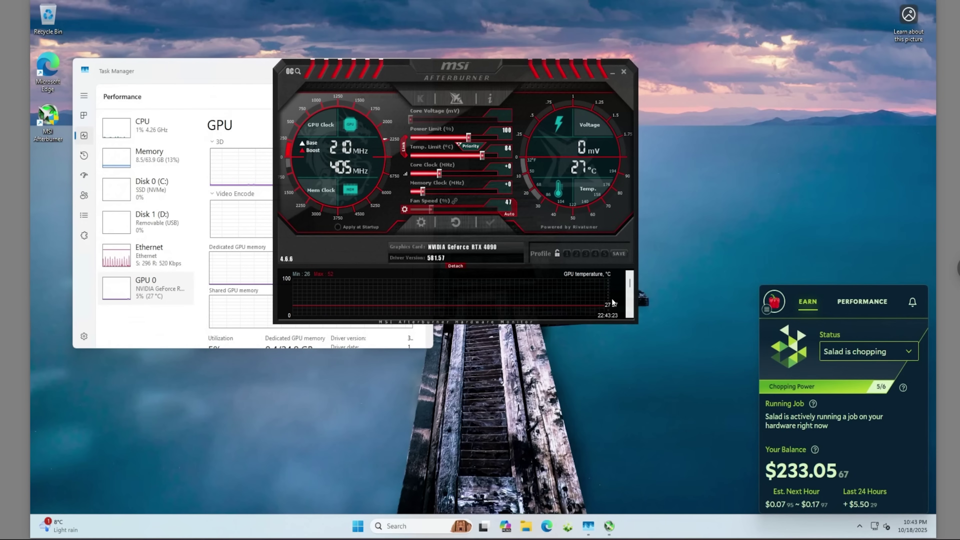
- On the Windows 11 RTX 4090 machine, detach and enlarge Afterburner's hardware monitor to show the power and fan speed graphs
{"action": "left_click", "coordinate": [454, 265]}
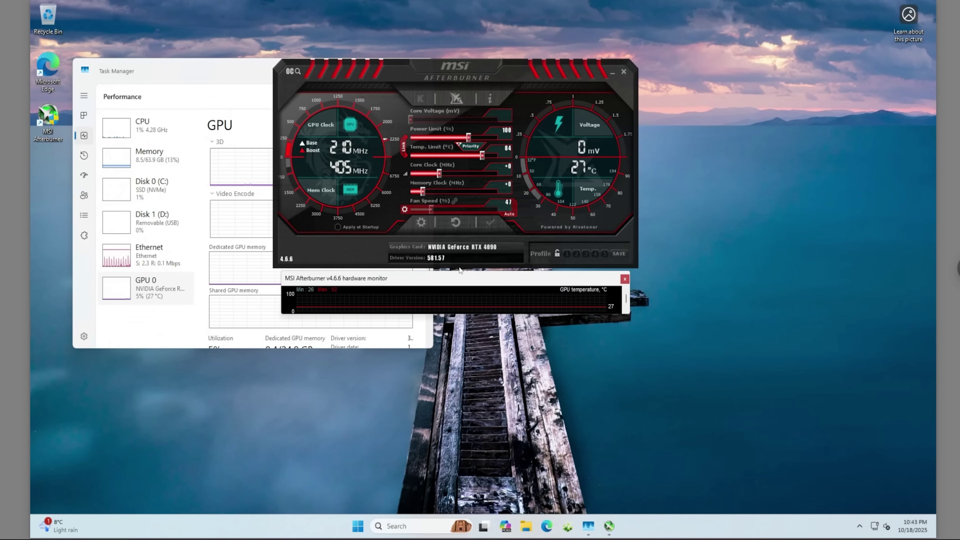
{"action": "left_click_drag", "start_coordinate": [629, 319], "coordinate": [637, 505]}
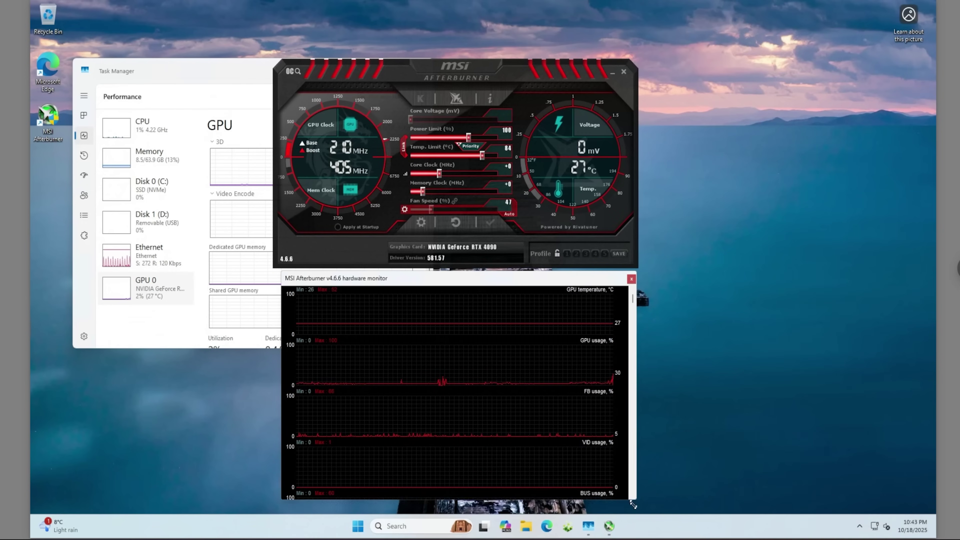
{"action": "scroll", "coordinate": [610, 426], "scroll_direction": "down", "scroll_amount": 5}
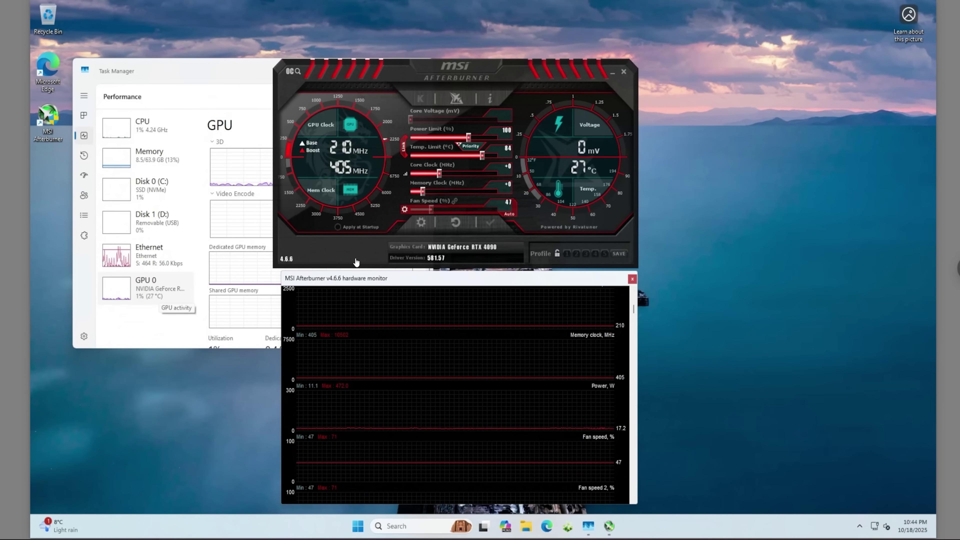
- Compare Salad's job status and estimated earnings with the GPU power graph on the Windows 11 RTX 4090 machine
{"action": "left_click", "coordinate": [858, 526]}
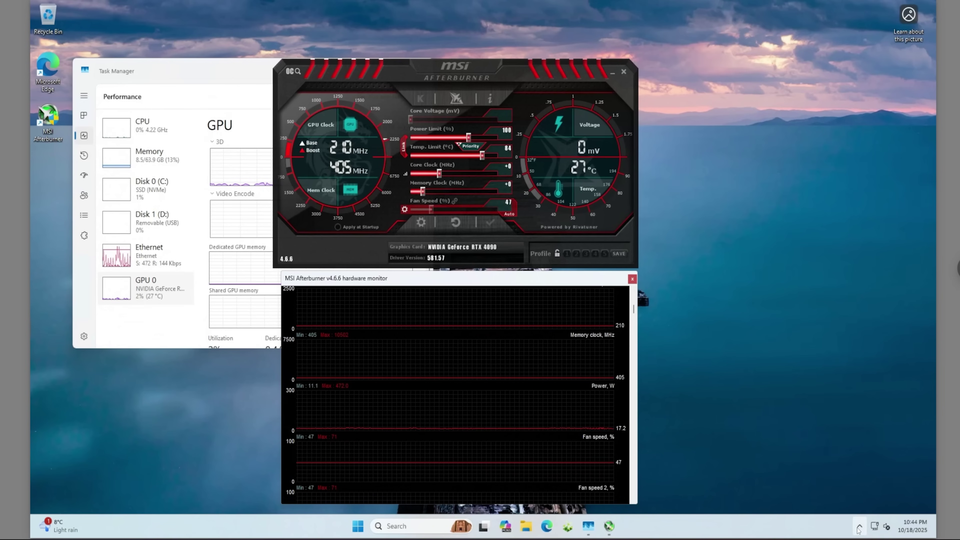
{"action": "left_click", "coordinate": [843, 477]}
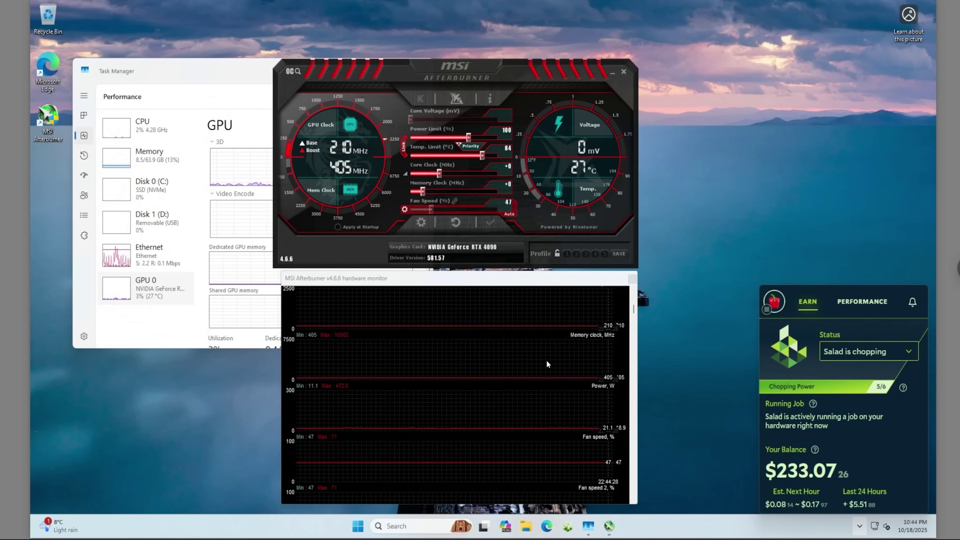
{"action": "mouse_move", "coordinate": [604, 427]}
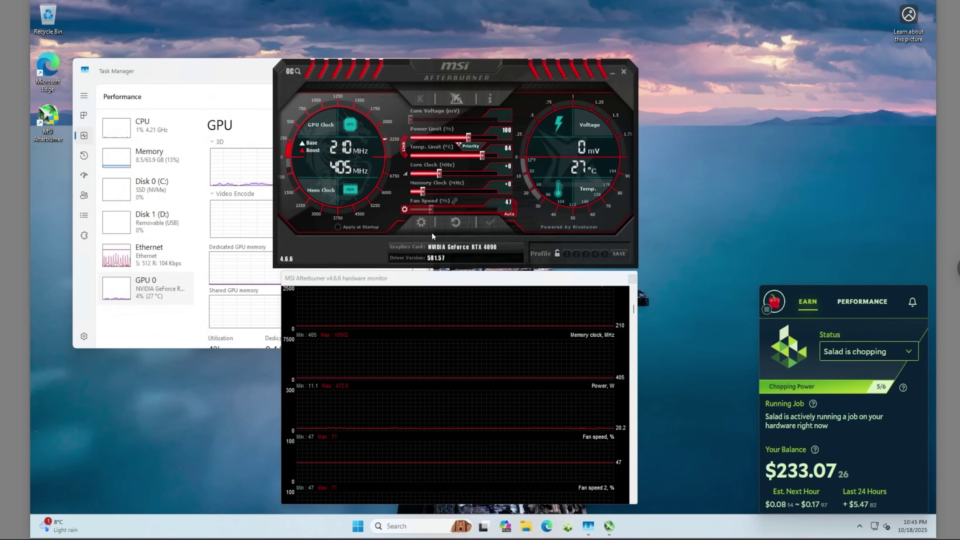
- Review the RTX 4090's custom fan curve in the MSI Afterburner properties, close them and recheck Salad's status
{"action": "left_click", "coordinate": [422, 223]}
{"action": "left_click", "coordinate": [325, 90]}
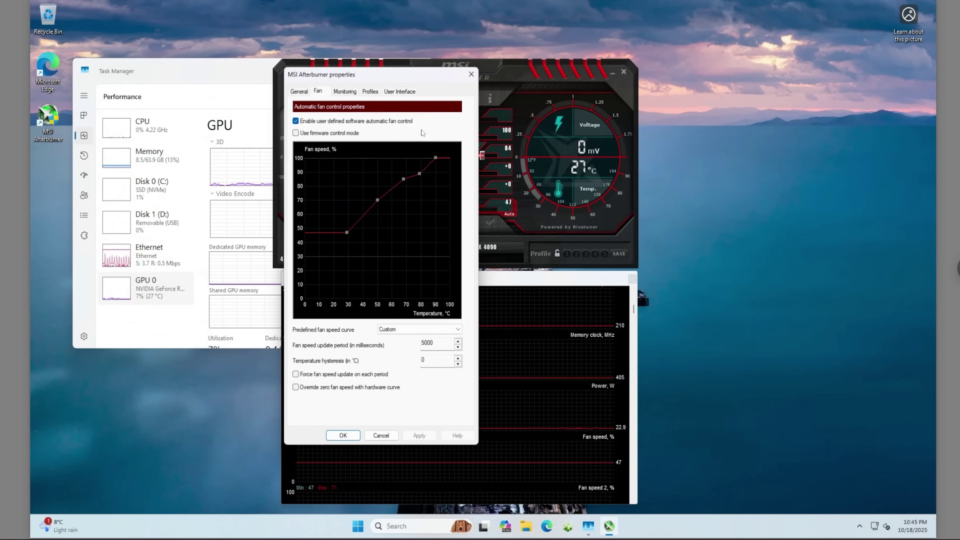
{"action": "left_click", "coordinate": [471, 74]}
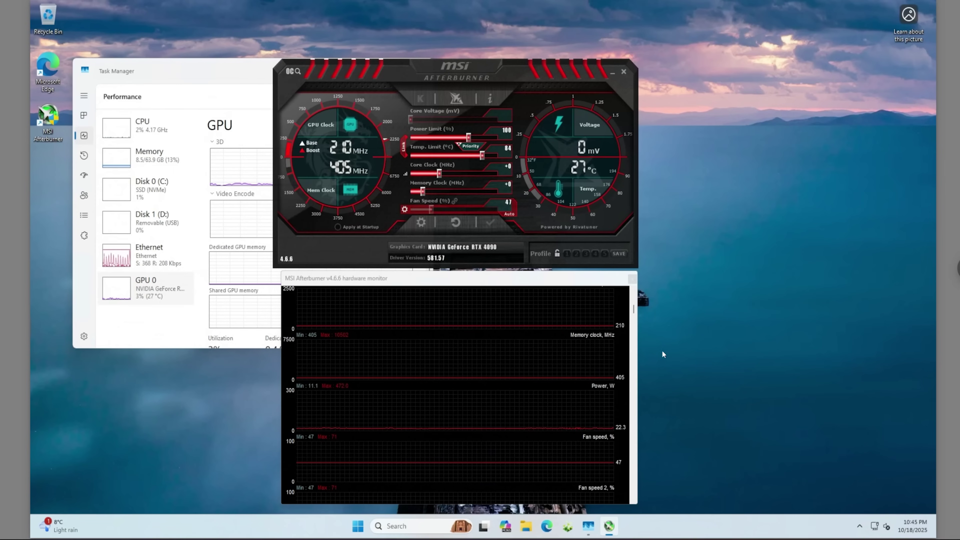
{"action": "left_click", "coordinate": [860, 527]}
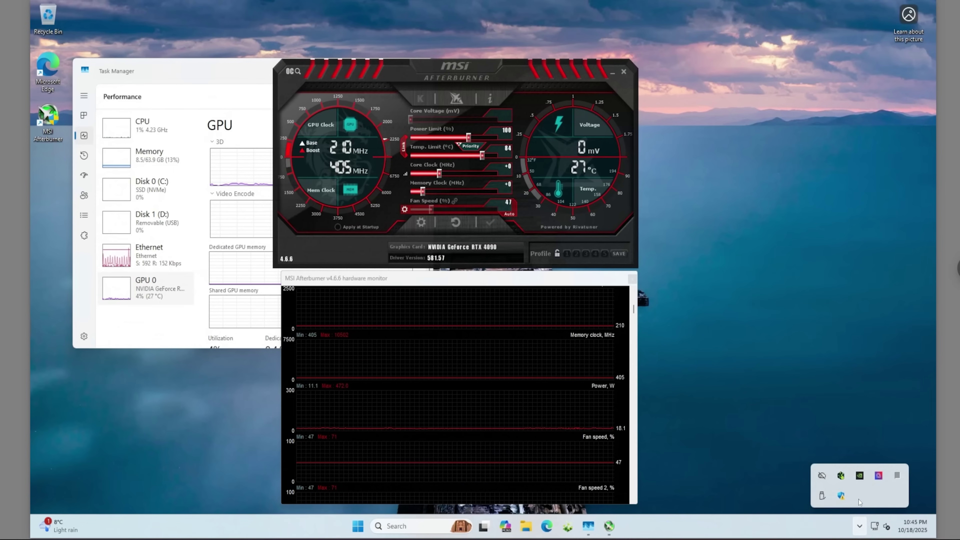
{"action": "left_click", "coordinate": [842, 477]}
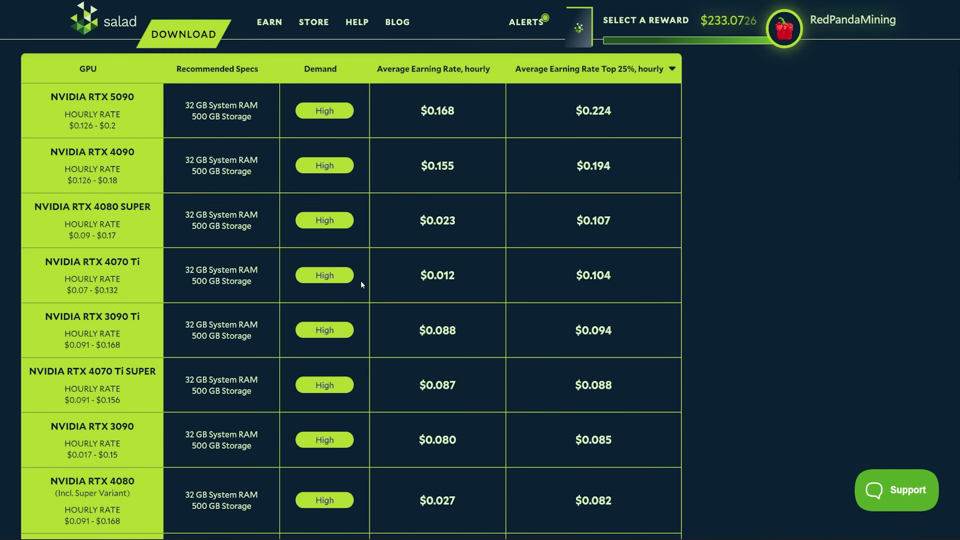
- Review demand and hourly earning rates for all GPUs in the Salad Network Monitor table, from RTX 5090 to RTX 2070
{"action": "scroll", "coordinate": [360, 281], "scroll_direction": "down", "scroll_amount": 3}
{"action": "scroll", "coordinate": [359, 278], "scroll_direction": "up", "scroll_amount": 5}
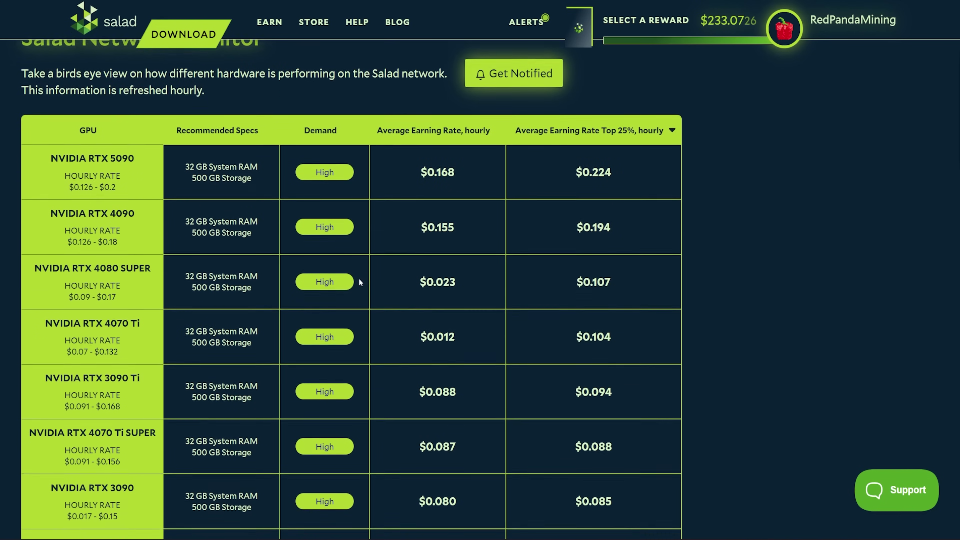
{"action": "scroll", "coordinate": [358, 278], "scroll_direction": "down", "scroll_amount": 4}
{"action": "scroll", "coordinate": [358, 280], "scroll_direction": "down", "scroll_amount": 12}
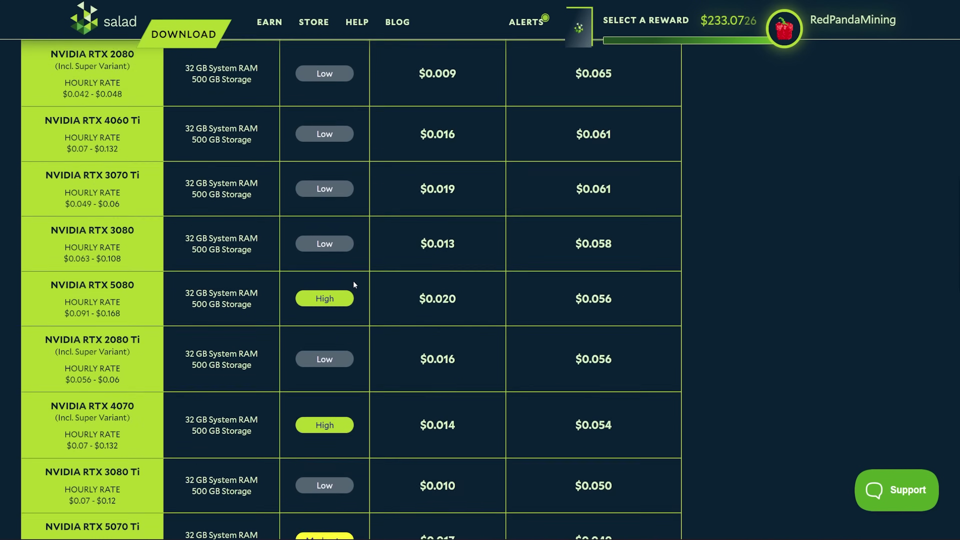
{"action": "scroll", "coordinate": [354, 279], "scroll_direction": "down", "scroll_amount": 2}
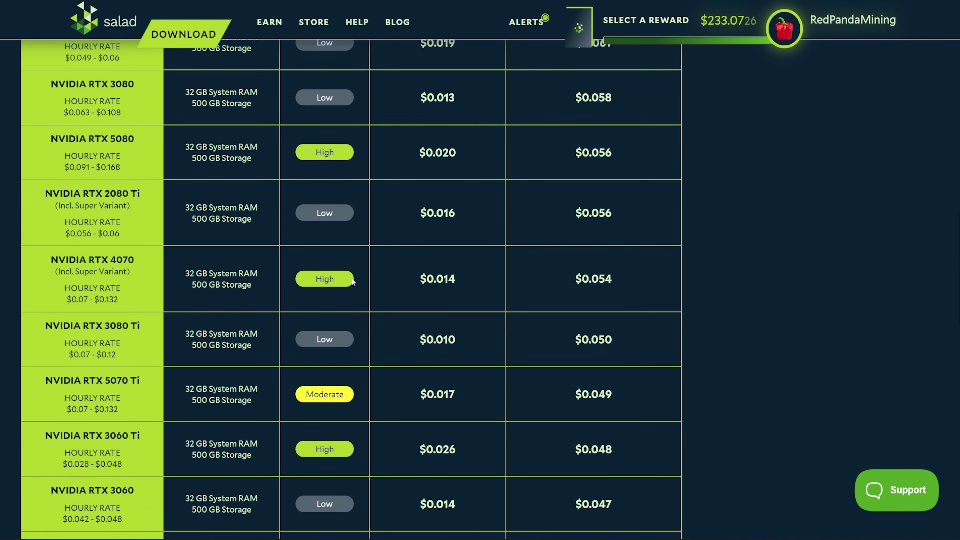
{"action": "scroll", "coordinate": [352, 282], "scroll_direction": "down", "scroll_amount": 5}
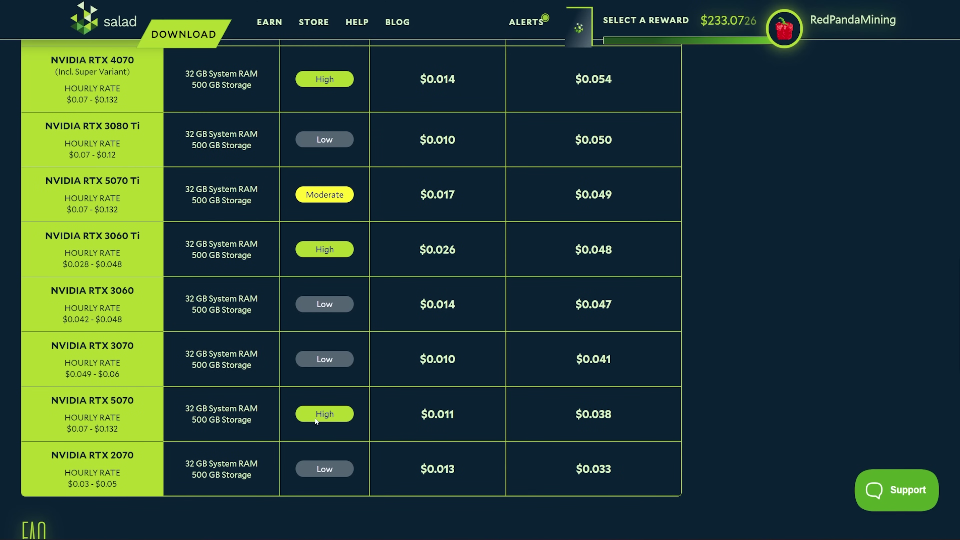
{"action": "scroll", "coordinate": [316, 421], "scroll_direction": "up", "scroll_amount": 20}
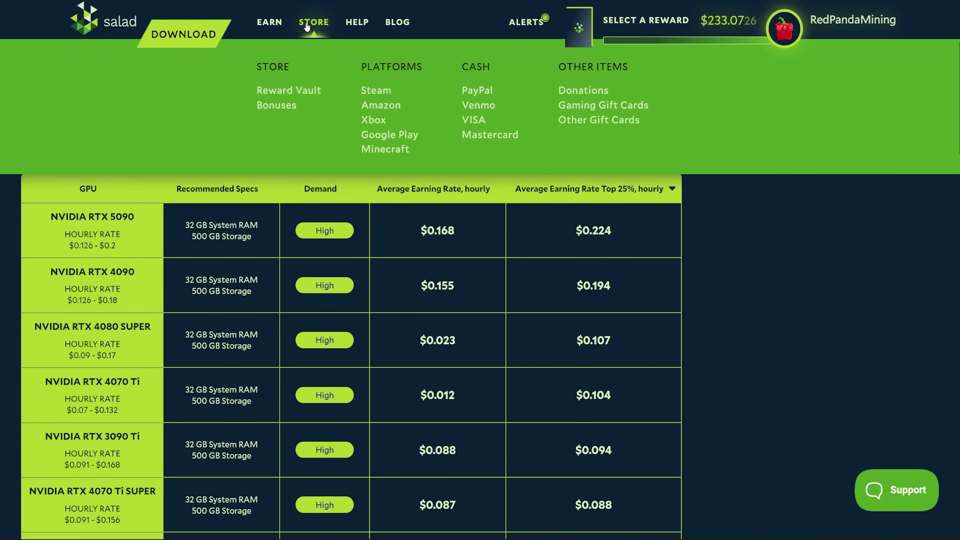
- Open Salad's Earning Summary page and inspect each machine's 9 PM earnings in the Earning History graph
{"action": "mouse_move", "coordinate": [260, 27]}
{"action": "left_click", "coordinate": [278, 91]}
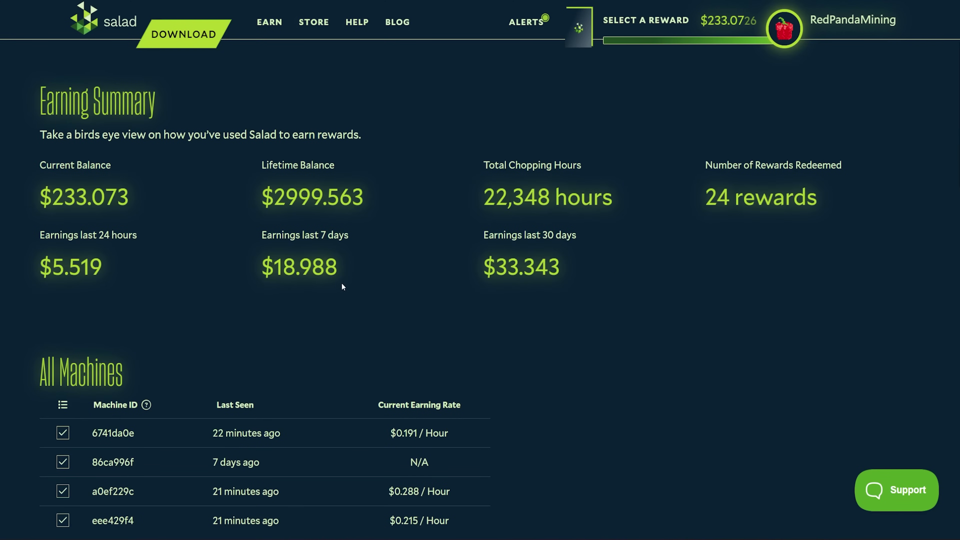
{"action": "scroll", "coordinate": [343, 287], "scroll_direction": "down", "scroll_amount": 10}
{"action": "mouse_move", "coordinate": [714, 269]}
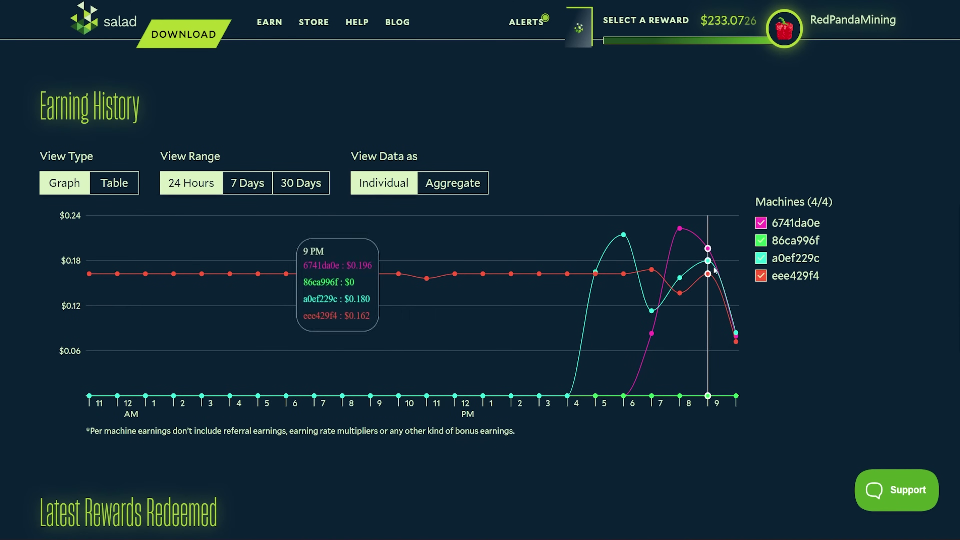
- View the Earning History graph over 30 days and 7 days, and return its range to 24 hours
{"action": "left_click", "coordinate": [306, 186]}
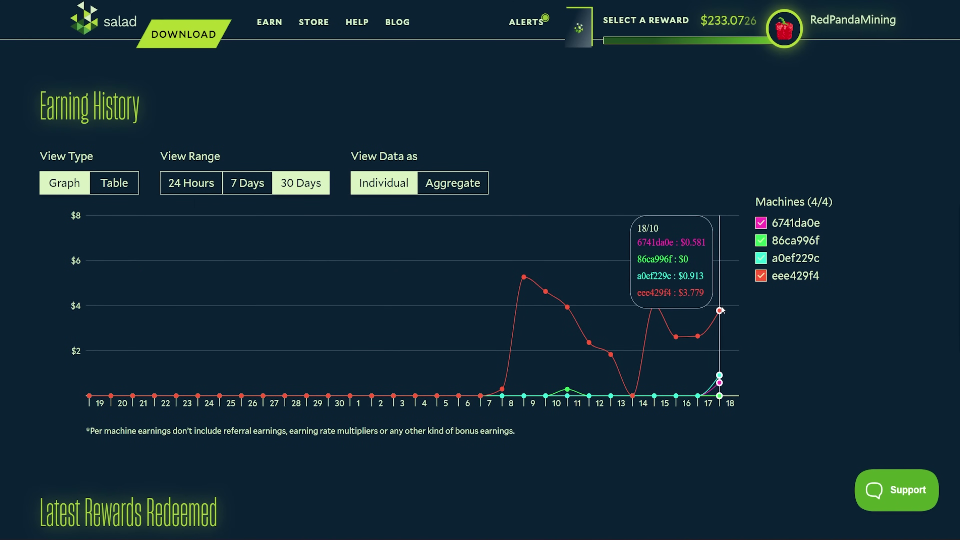
{"action": "left_click", "coordinate": [248, 189]}
{"action": "left_click", "coordinate": [189, 185]}
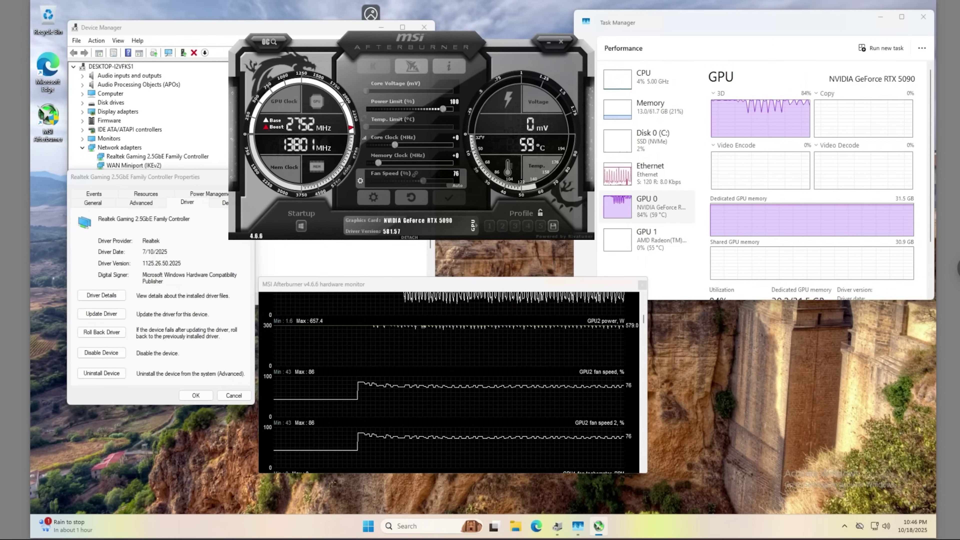
- Reveal the hidden background apps on the RTX 5090 machine
{"action": "left_click", "coordinate": [844, 526]}
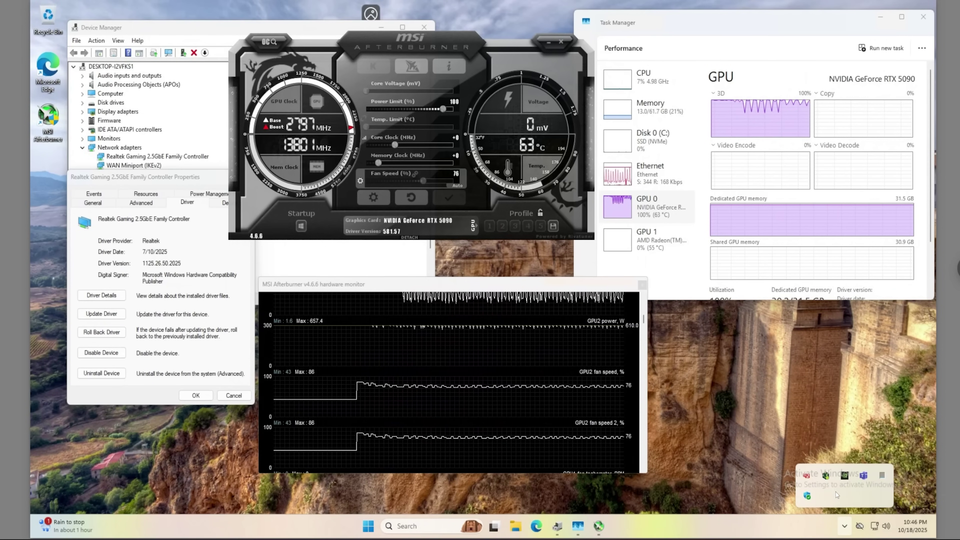